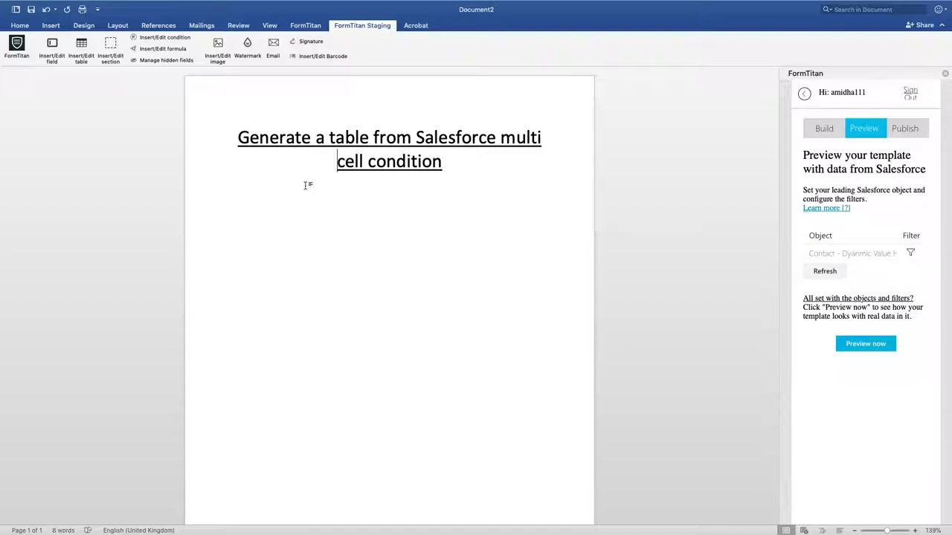
Start a new FormTitan table below the title and set its object to Contact.
{"action": "left_click", "coordinate": [479, 158]}
{"action": "key", "text": "Return"}
{"action": "left_click", "coordinate": [86, 49]}
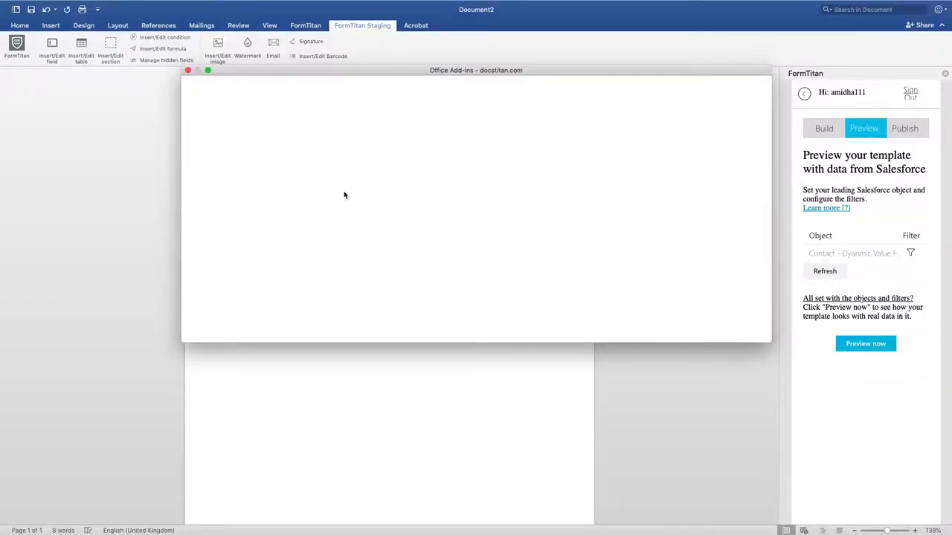
{"action": "left_click", "coordinate": [287, 149]}
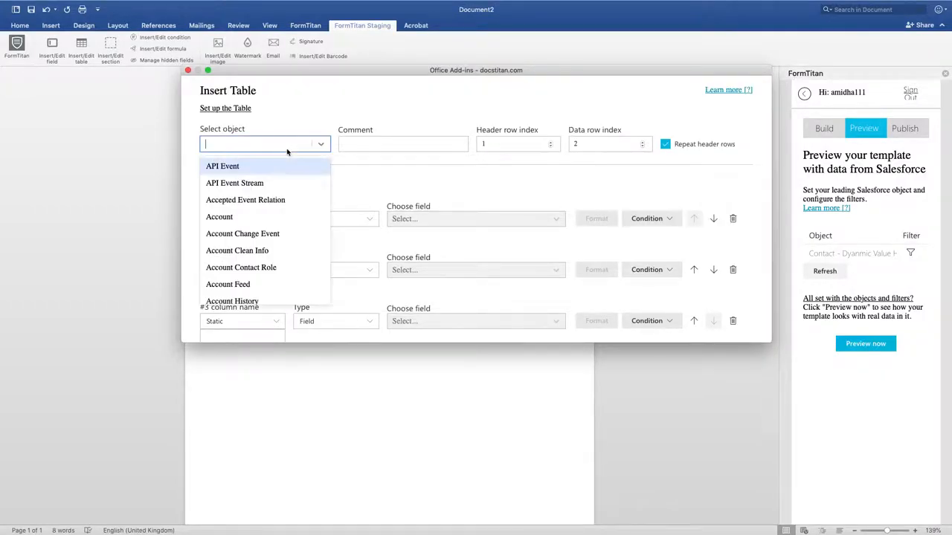
{"action": "type", "text": "cont"}
{"action": "key", "text": "Down"}
{"action": "key", "text": "Down"}
{"action": "key", "text": "Down"}
{"action": "key", "text": "Down"}
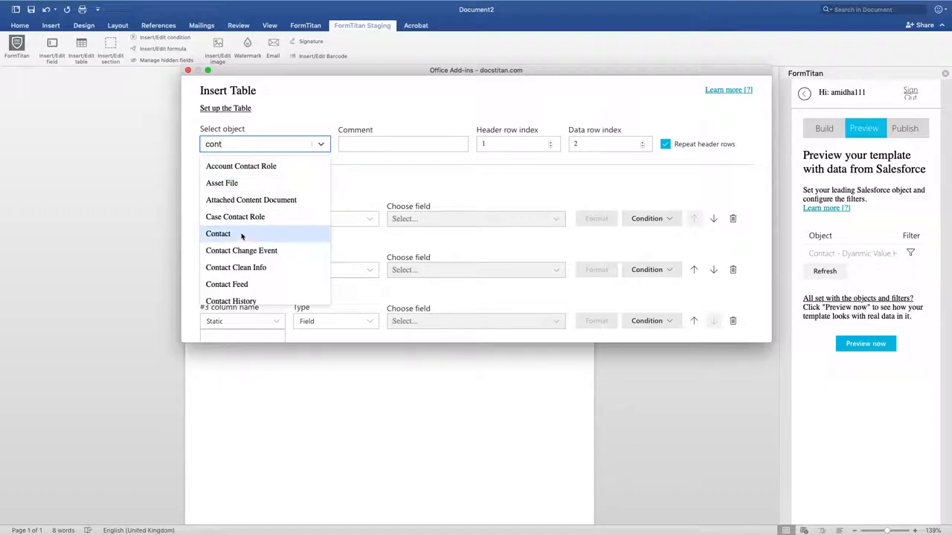
{"action": "key", "text": "Return"}
Enter "Obtain table data" as the table's comment.
{"action": "left_click", "coordinate": [357, 141]}
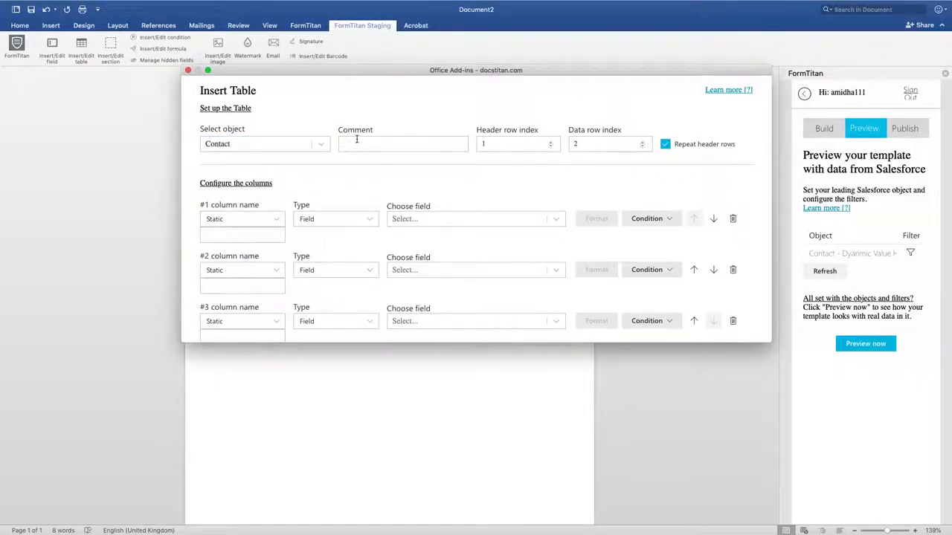
{"action": "type", "text": "Te"}
{"action": "key", "text": "BackSpace"}
{"action": "key", "text": "BackSpace"}
{"action": "type", "text": "Obtain"}
Name the three table columns "Contact ID", "Full Name" and "Account Name".
{"action": "left_click", "coordinate": [230, 233]}
{"action": "type", "text": "Contact ID"}
{"action": "left_click", "coordinate": [268, 287]}
{"action": "type", "text": "Full Name"}
{"action": "scroll", "coordinate": [230, 290], "scroll_direction": "down", "scroll_amount": 1}
{"action": "left_click", "coordinate": [222, 313]}
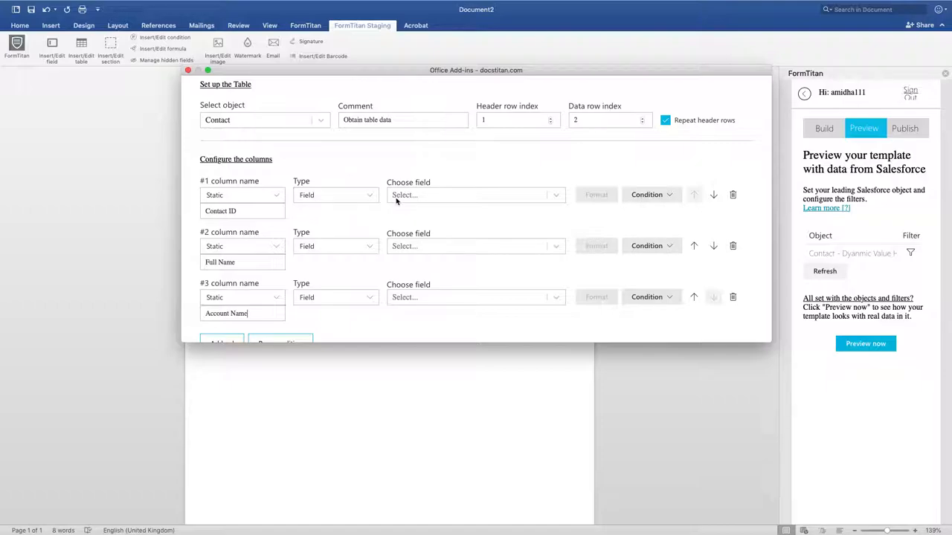
Assign the Contact ID field to the first column and the Full Name field to the second.
{"action": "left_click", "coordinate": [432, 197]}
{"action": "type", "text": "contact"}
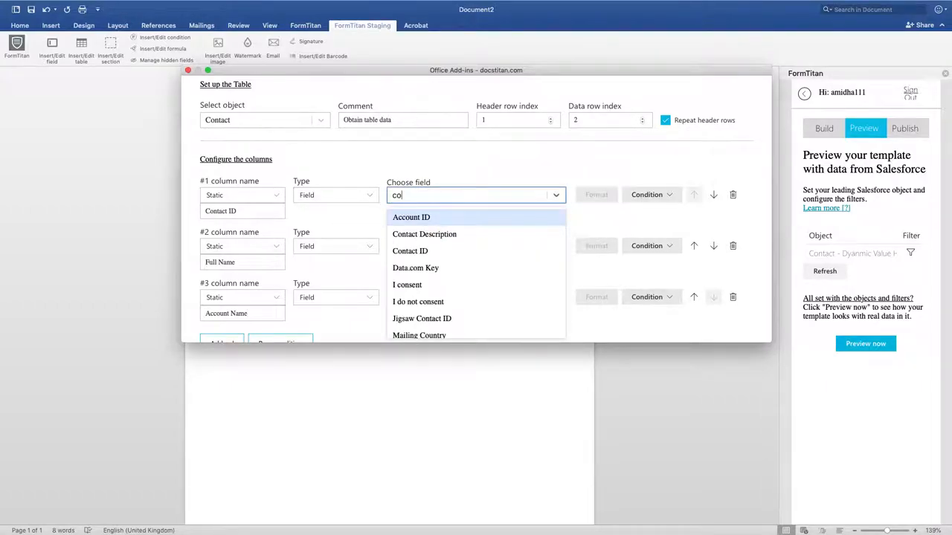
{"action": "left_click", "coordinate": [434, 234]}
{"action": "left_click", "coordinate": [429, 246]}
{"action": "type", "text": "full"}
{"action": "left_click", "coordinate": [429, 272]}
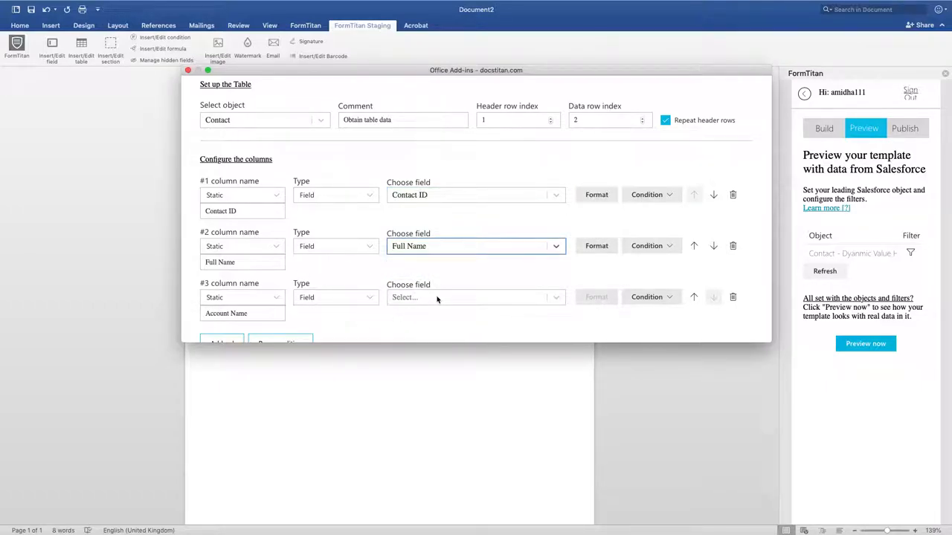
Set the Account Name column's type to Conditional and open its conditional field configuration.
{"action": "left_click", "coordinate": [367, 297]}
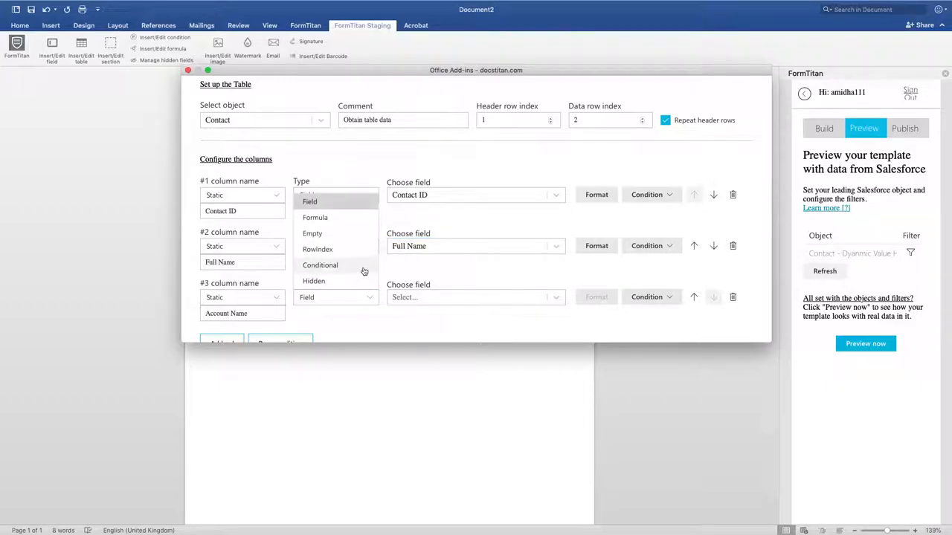
{"action": "left_click", "coordinate": [364, 268]}
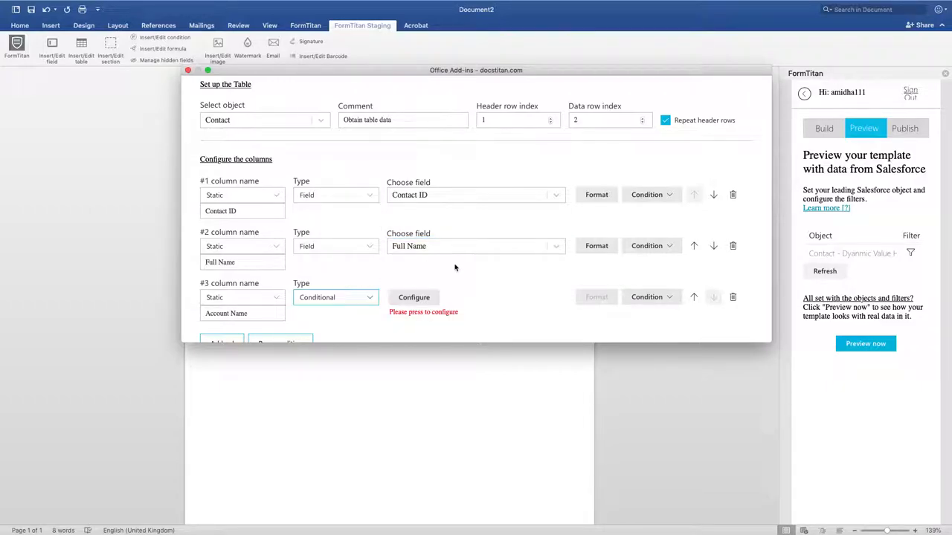
{"action": "left_click", "coordinate": [417, 301]}
{"action": "left_click", "coordinate": [258, 165]}
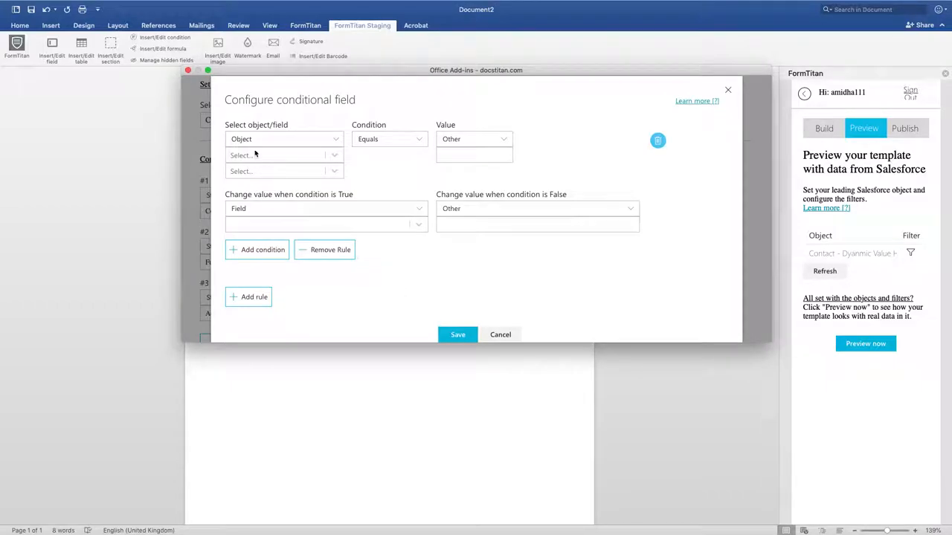
{"action": "left_click_drag", "start_coordinate": [227, 99], "coordinate": [355, 102]}
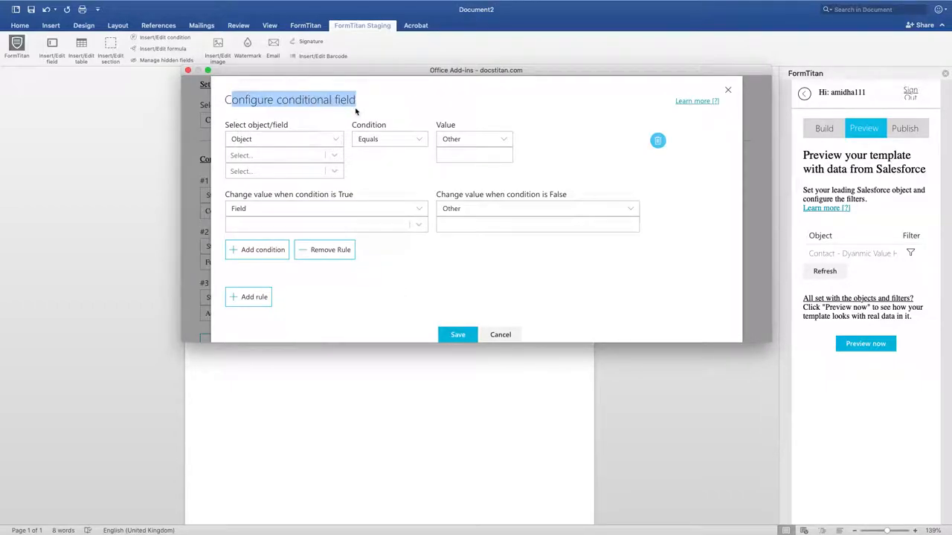
{"action": "left_click", "coordinate": [380, 99]}
Define the condition as Account ID of the "Contact - Obtain table data" object with the operator Is not empty.
{"action": "left_click", "coordinate": [302, 155]}
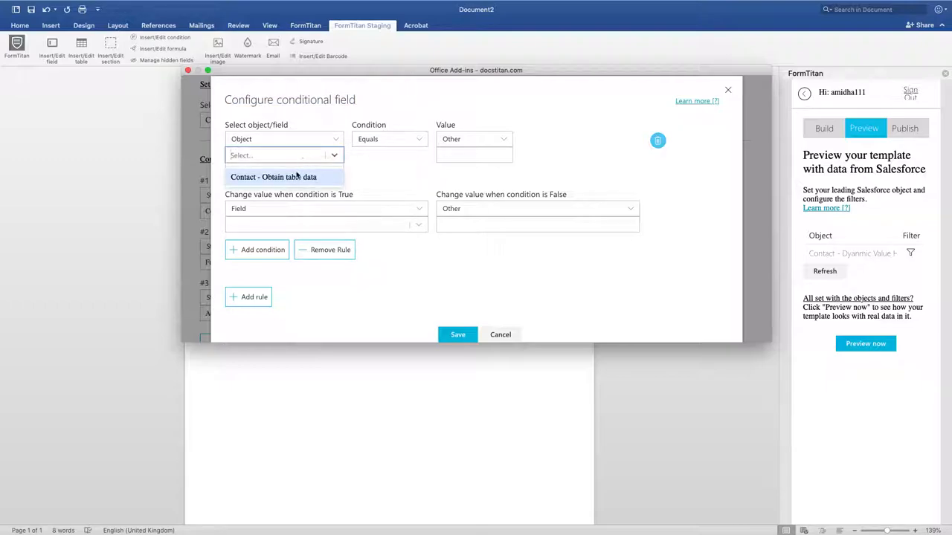
{"action": "left_click", "coordinate": [296, 176]}
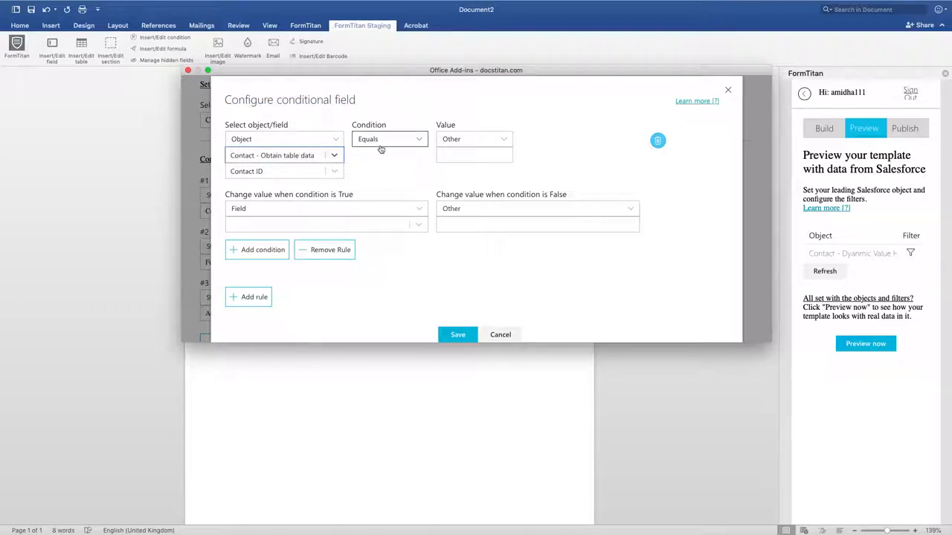
{"action": "left_click", "coordinate": [305, 173]}
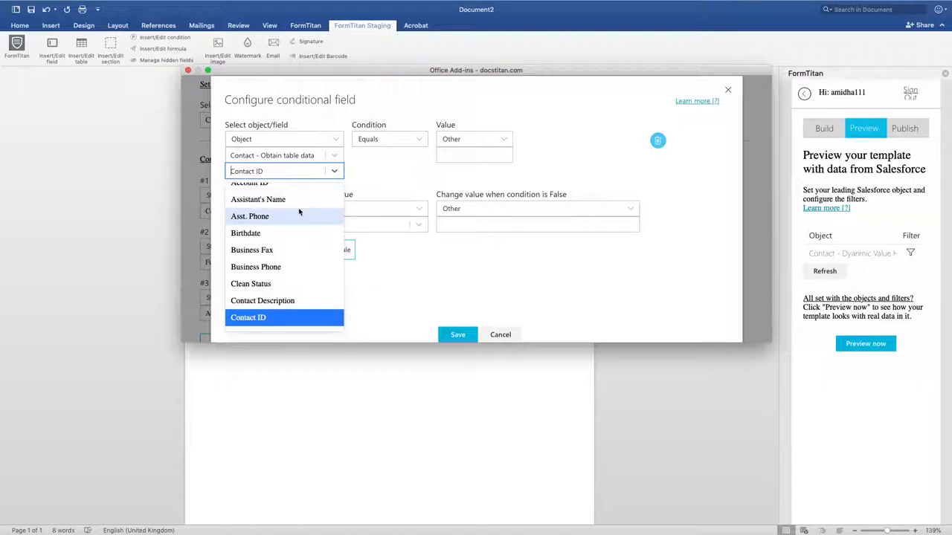
{"action": "type", "text": "acc"}
{"action": "left_click", "coordinate": [296, 195]}
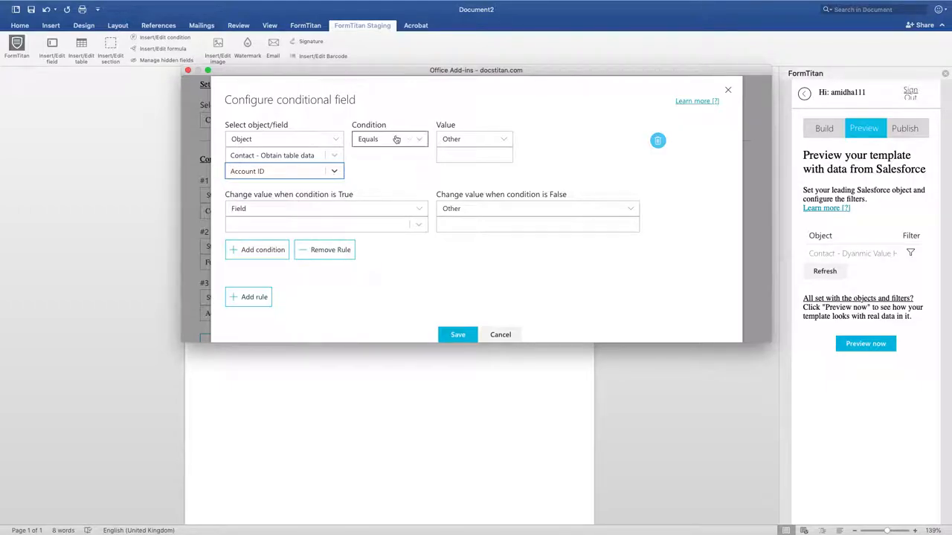
{"action": "left_click", "coordinate": [386, 141]}
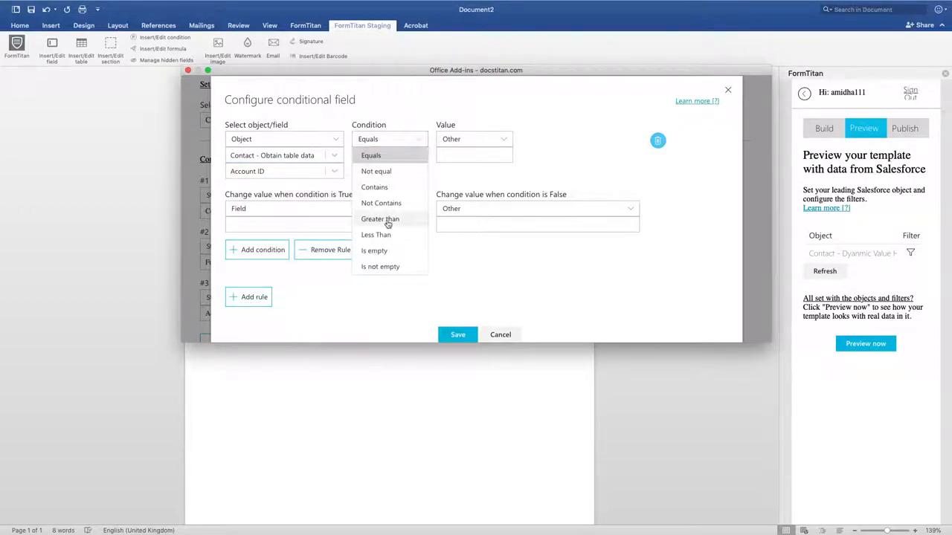
{"action": "left_click", "coordinate": [381, 266]}
Set the value for a true condition to the Account ID field, with Account Name as its reference field.
{"action": "left_click_drag", "start_coordinate": [226, 194], "coordinate": [306, 194]}
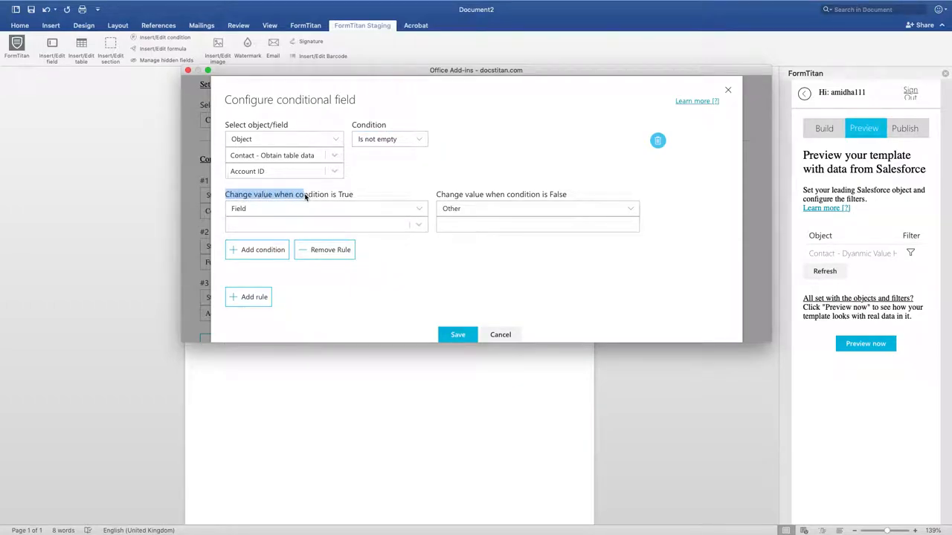
{"action": "left_click", "coordinate": [272, 231]}
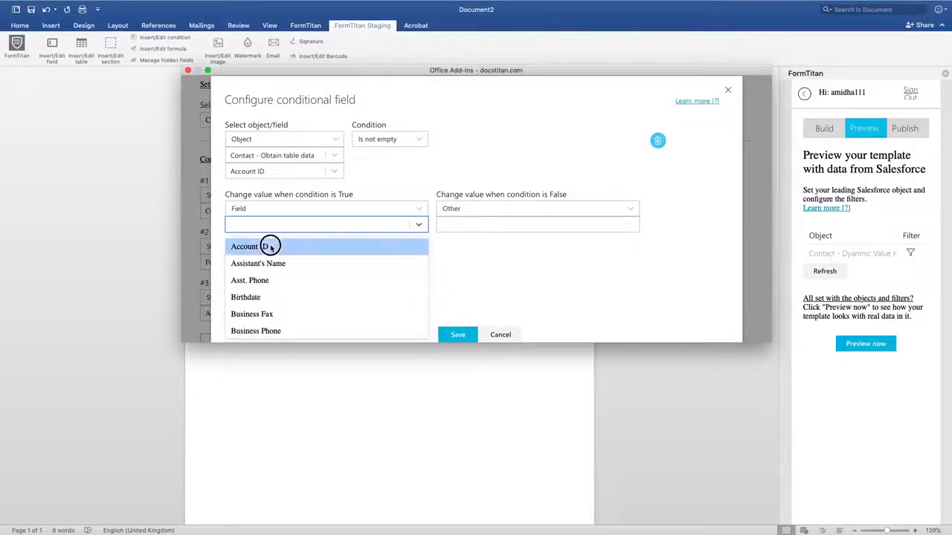
{"action": "left_click", "coordinate": [270, 246]}
{"action": "left_click", "coordinate": [338, 245]}
{"action": "left_click", "coordinate": [468, 214]}
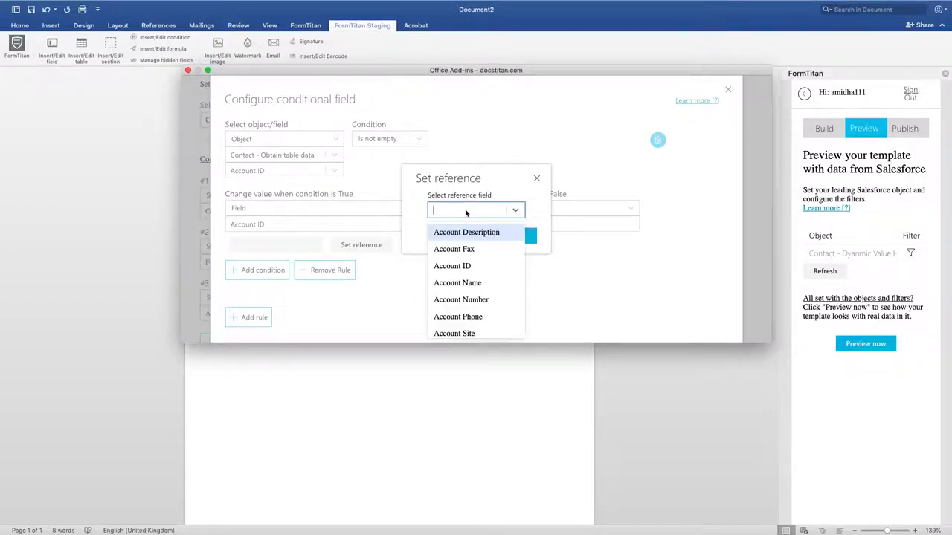
{"action": "left_click", "coordinate": [464, 283]}
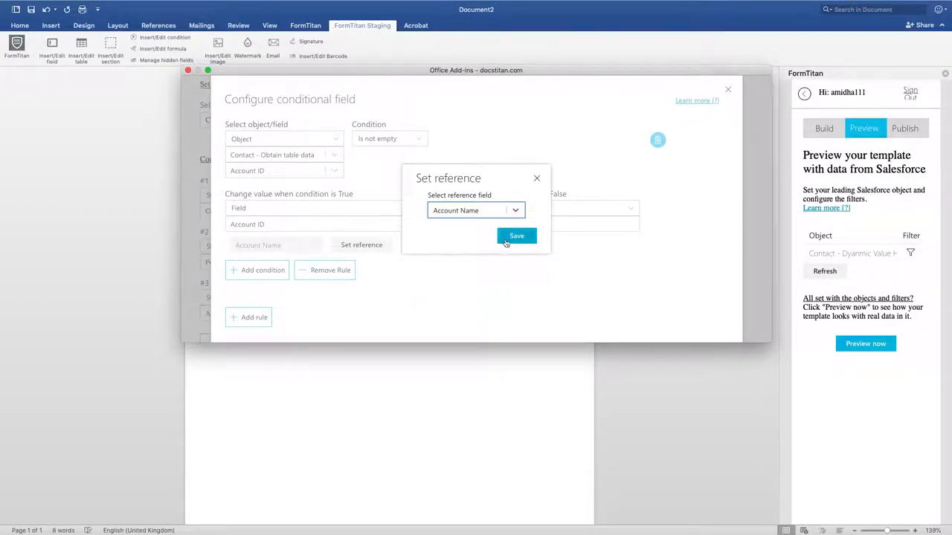
{"action": "left_click", "coordinate": [514, 237]}
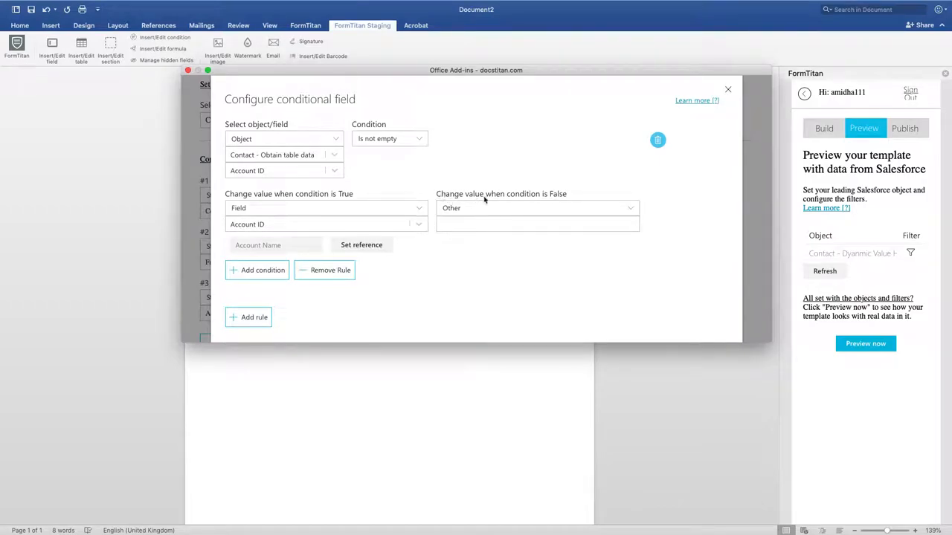
Set the value for a false condition to the text "Account is not associated".
{"action": "left_click", "coordinate": [540, 224]}
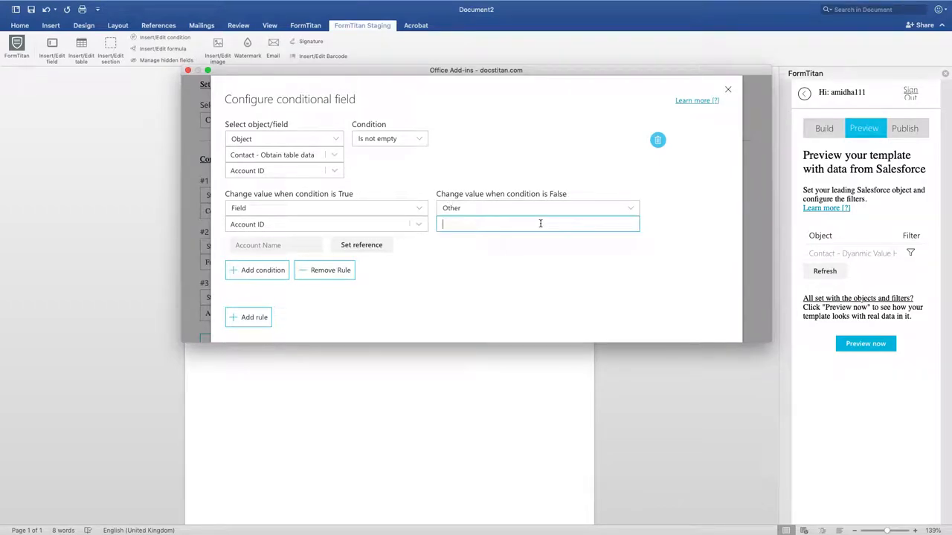
{"action": "type", "text": "Account is not as"}
{"action": "type", "text": "ssciated "}
{"action": "type", "text": "d"}
{"action": "left_click", "coordinate": [614, 291]}
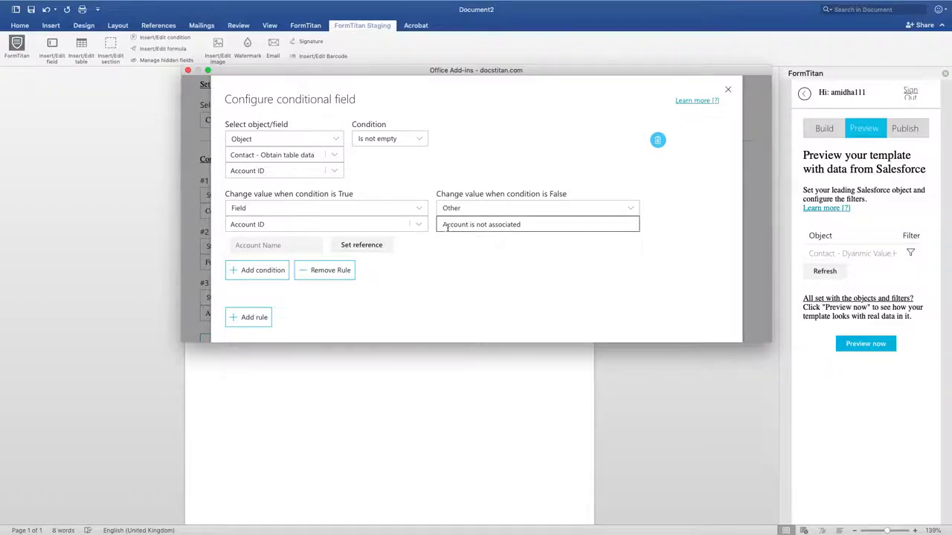
Save the conditional field configuration and insert the table into the document.
{"action": "scroll", "coordinate": [524, 270], "scroll_direction": "down", "scroll_amount": 2}
{"action": "left_click", "coordinate": [469, 321]}
{"action": "scroll", "coordinate": [470, 268], "scroll_direction": "down", "scroll_amount": 3}
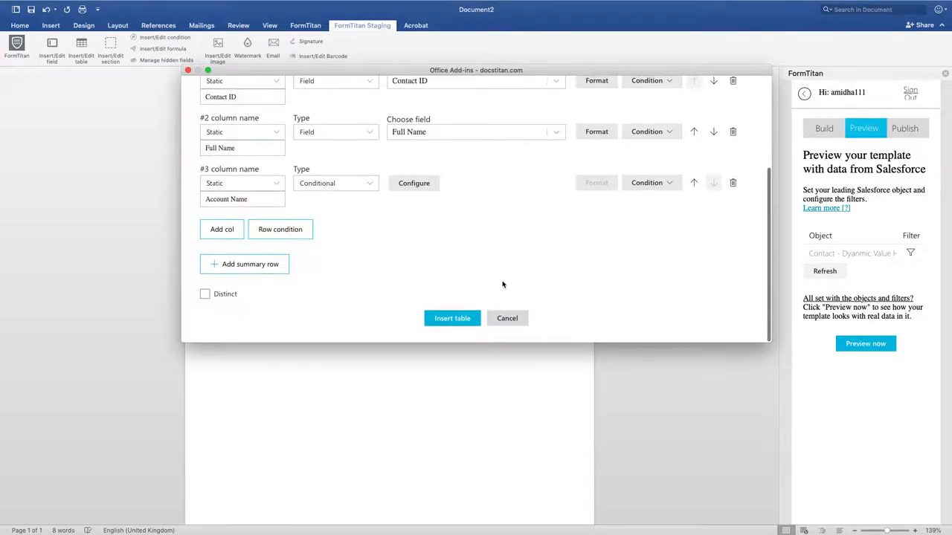
{"action": "left_click", "coordinate": [448, 319]}
{"action": "left_click", "coordinate": [546, 323]}
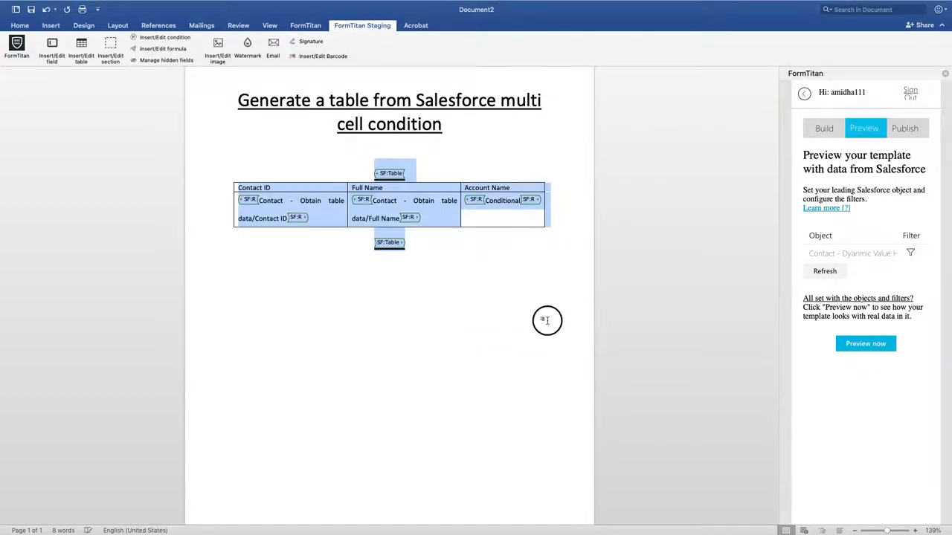
Preview the template with Salesforce data and check the Account Name values in the table's first rows.
{"action": "left_click", "coordinate": [885, 349]}
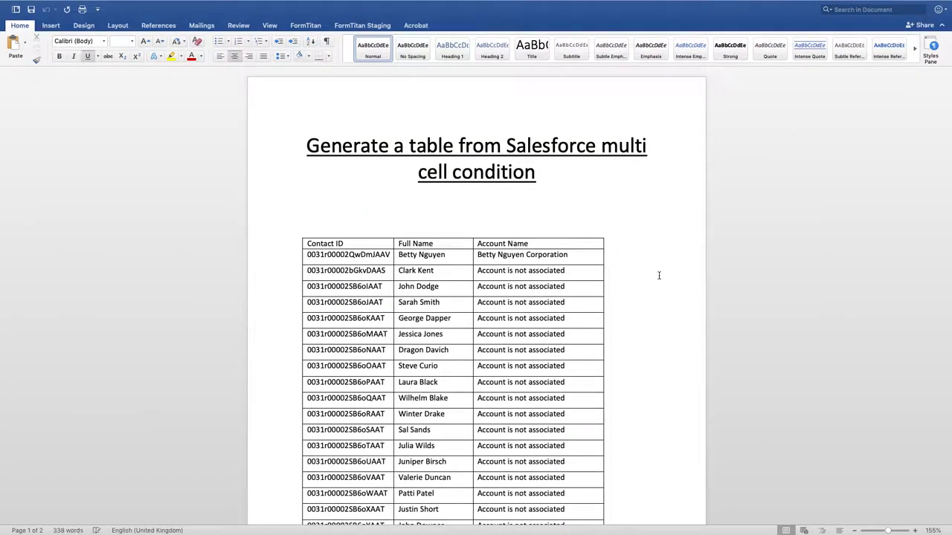
{"action": "scroll", "coordinate": [658, 276], "scroll_direction": "down", "scroll_amount": 10}
{"action": "scroll", "coordinate": [658, 275], "scroll_direction": "up", "scroll_amount": 6}
{"action": "scroll", "coordinate": [658, 275], "scroll_direction": "up", "scroll_amount": 3}
{"action": "left_click_drag", "start_coordinate": [588, 158], "coordinate": [406, 158]}
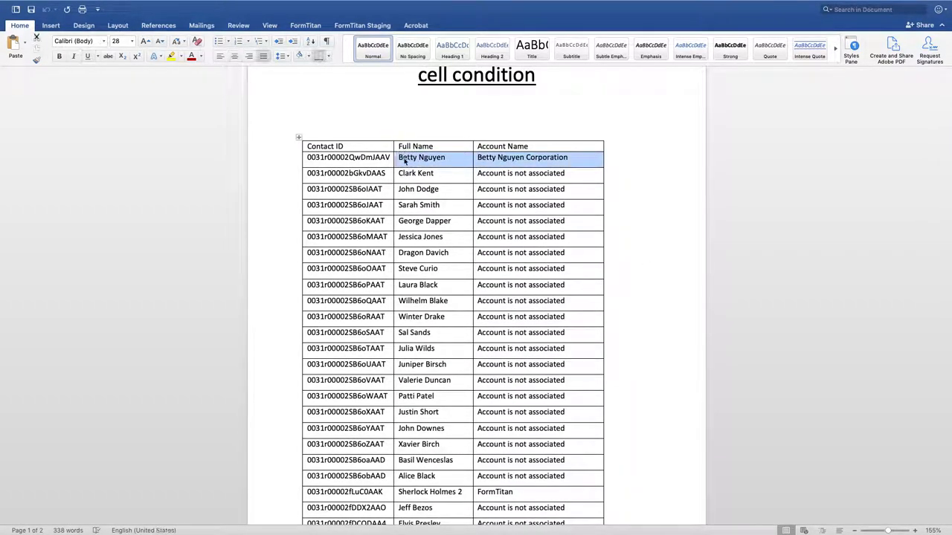
{"action": "left_click", "coordinate": [511, 206]}
{"action": "left_click_drag", "start_coordinate": [572, 175], "coordinate": [478, 175]}
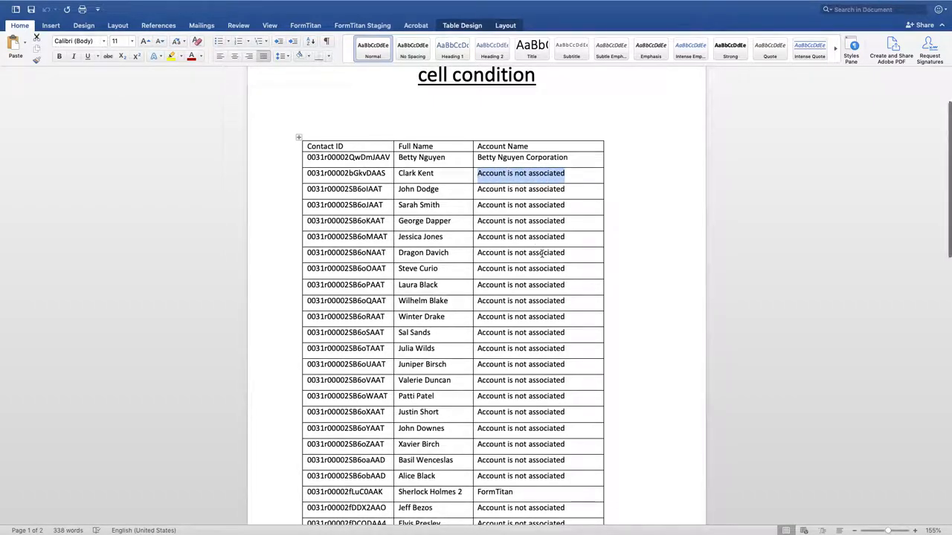
Examine the Account Name column across both pages of the generated table.
{"action": "scroll", "coordinate": [541, 254], "scroll_direction": "down", "scroll_amount": 10}
{"action": "scroll", "coordinate": [543, 253], "scroll_direction": "down", "scroll_amount": 1}
{"action": "left_click_drag", "start_coordinate": [545, 240], "coordinate": [478, 240]}
{"action": "scroll", "coordinate": [557, 255], "scroll_direction": "up", "scroll_amount": 5}
{"action": "left_click_drag", "start_coordinate": [569, 235], "coordinate": [478, 239]}
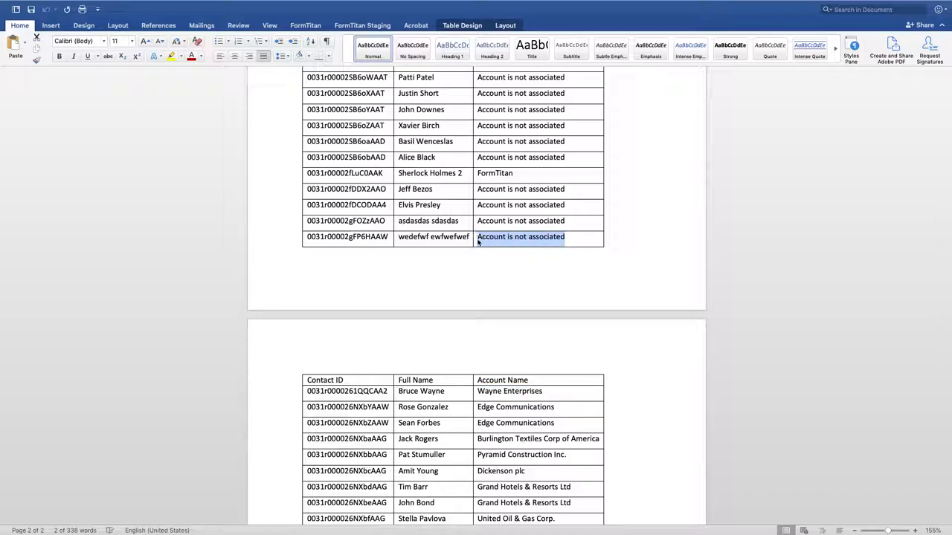
{"action": "scroll", "coordinate": [550, 284], "scroll_direction": "up", "scroll_amount": 10}
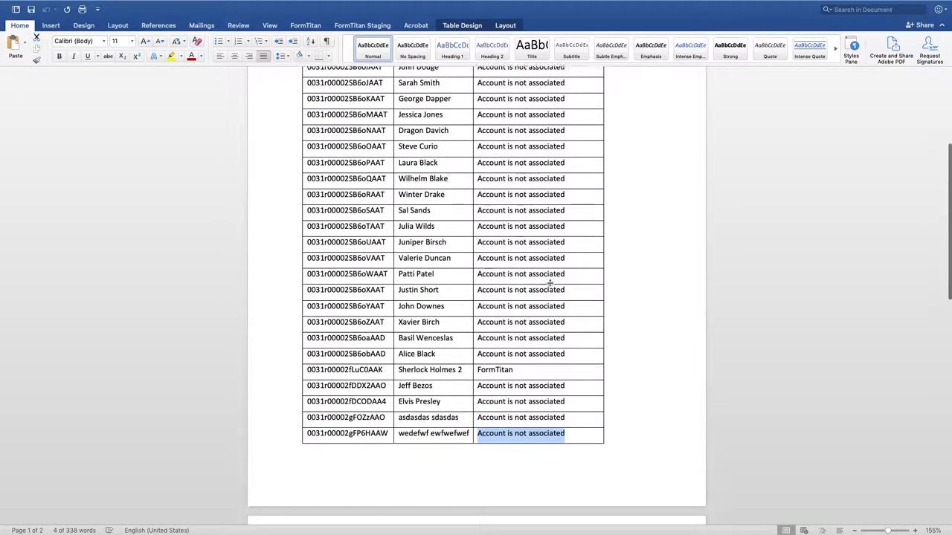
{"action": "scroll", "coordinate": [550, 284], "scroll_direction": "down", "scroll_amount": 15}
{"action": "scroll", "coordinate": [551, 284], "scroll_direction": "down", "scroll_amount": 3}
{"action": "scroll", "coordinate": [550, 283], "scroll_direction": "up", "scroll_amount": 15}
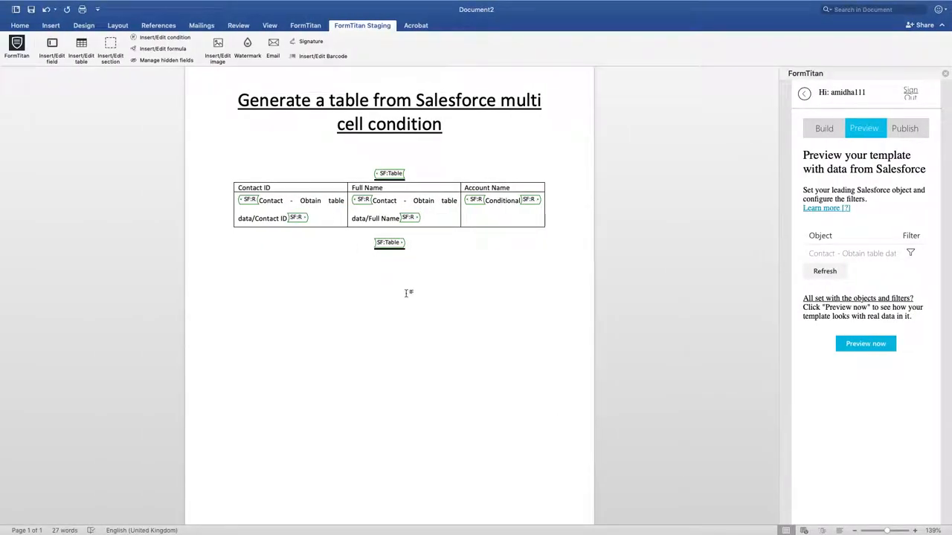
Add a static hidden field named "Static Field Hidden" with the value "Account not found (Hidden)" to the template.
{"action": "left_click", "coordinate": [186, 61]}
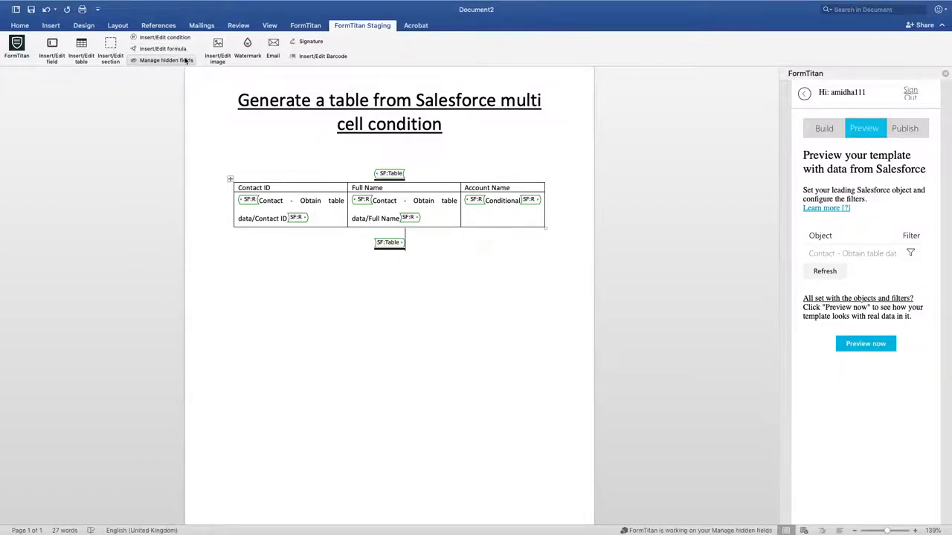
{"action": "left_click", "coordinate": [378, 141]}
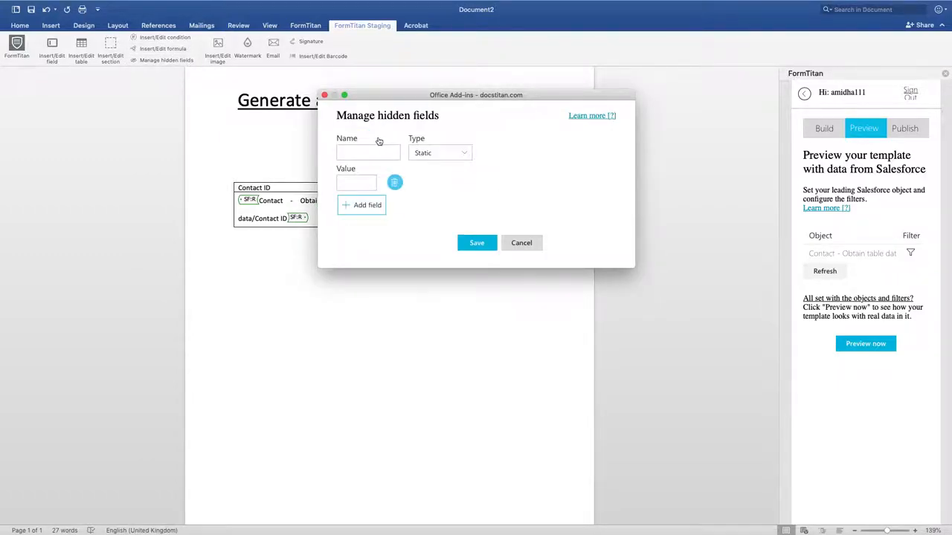
{"action": "type", "text": "Stat"}
{"action": "type", "text": "ic Field Hidden"}
{"action": "left_click_drag", "start_coordinate": [353, 173], "coordinate": [353, 193]}
{"action": "left_click", "coordinate": [356, 181]}
{"action": "type", "text": "Account not found ("}
{"action": "type", "text": "Hidden)"}
{"action": "left_click", "coordinate": [375, 214]}
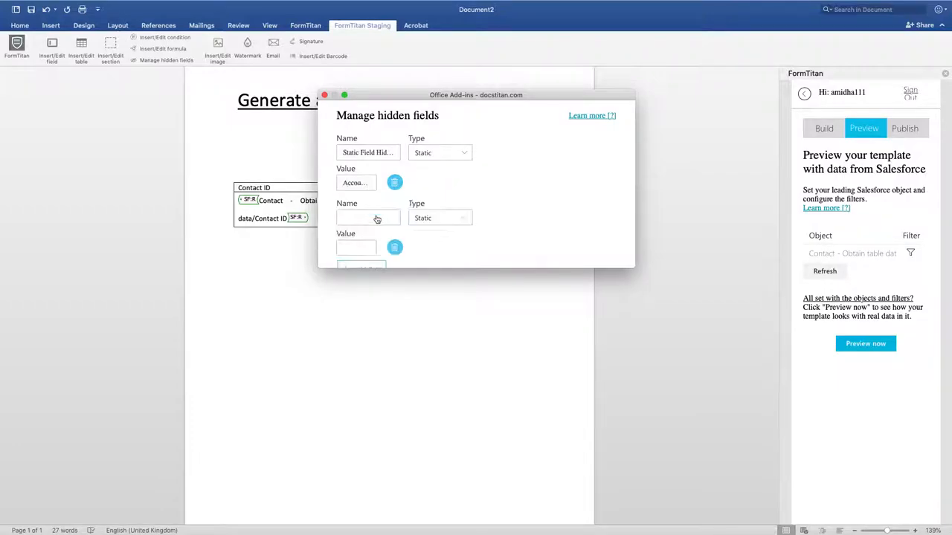
{"action": "left_click", "coordinate": [439, 218]}
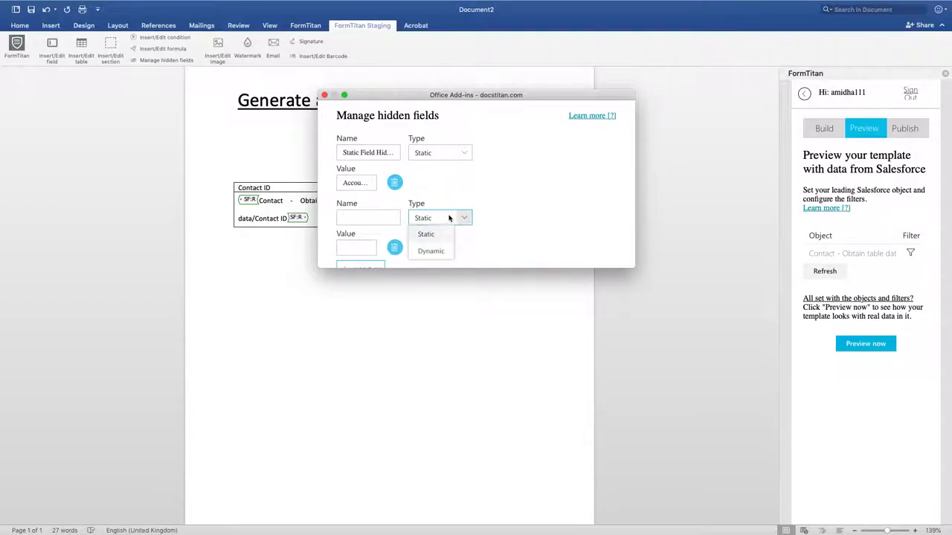
{"action": "left_click", "coordinate": [436, 252]}
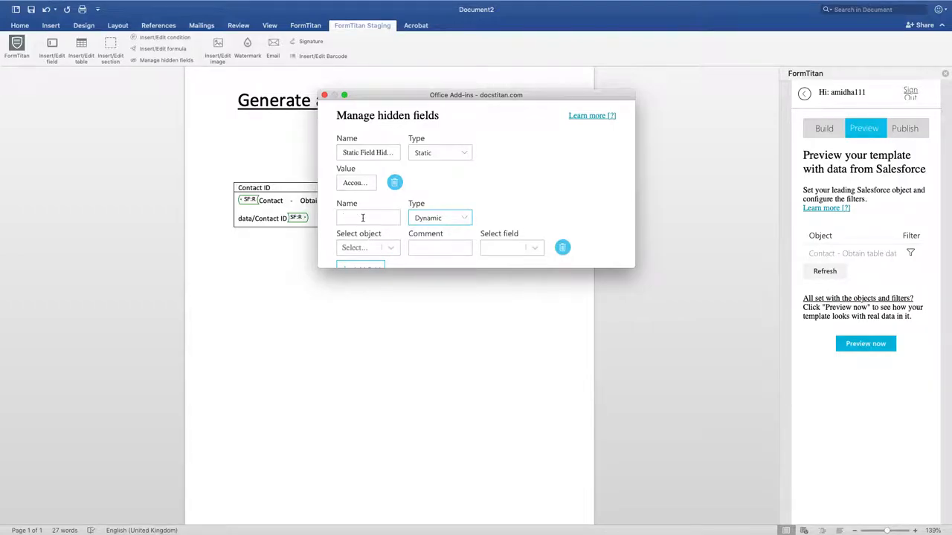
{"action": "type", "text": "Currency"}
{"action": "scroll", "coordinate": [375, 230], "scroll_direction": "down", "scroll_amount": 2}
{"action": "left_click", "coordinate": [372, 212]}
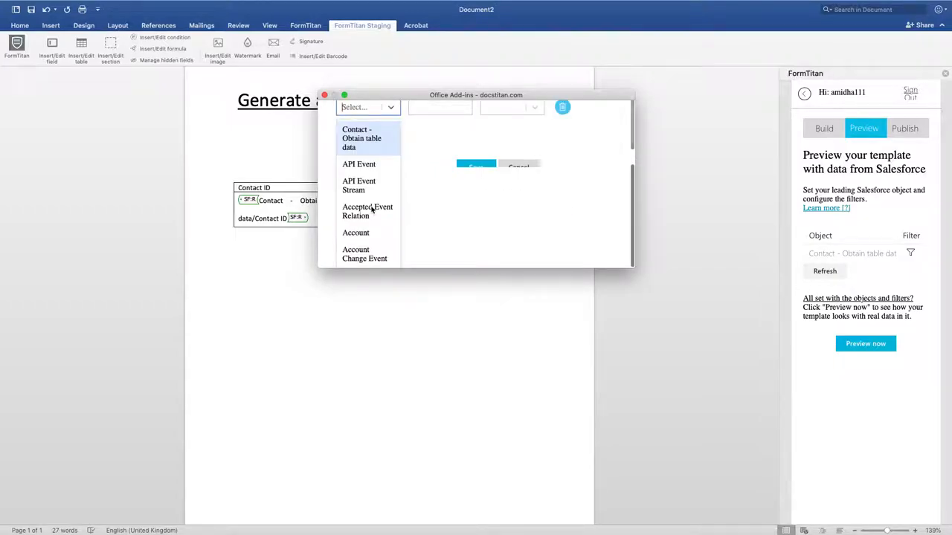
{"action": "scroll", "coordinate": [368, 212], "scroll_direction": "down", "scroll_amount": 2}
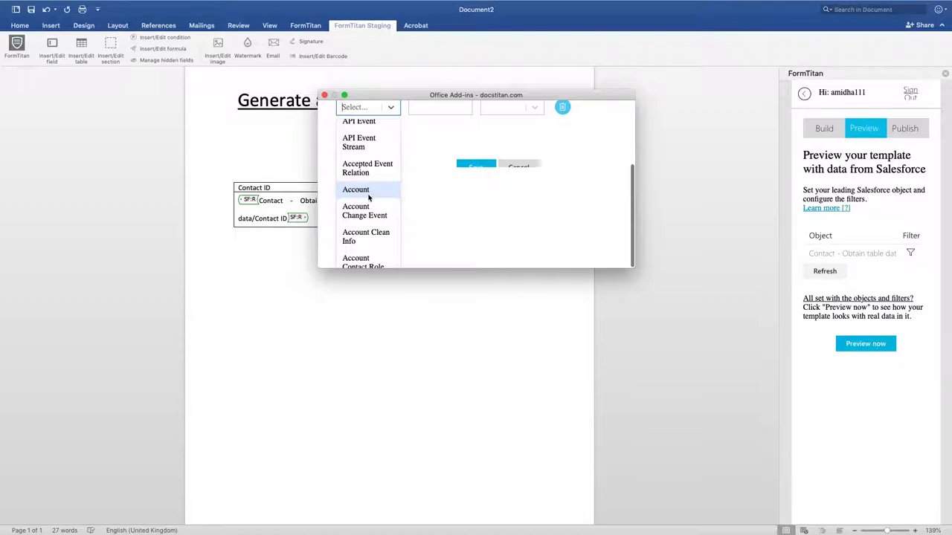
{"action": "scroll", "coordinate": [369, 197], "scroll_direction": "up", "scroll_amount": 3}
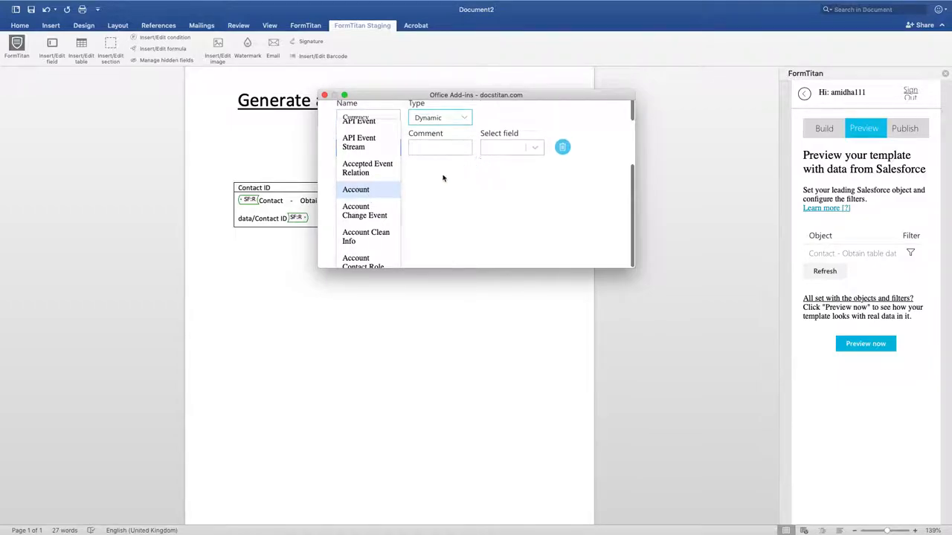
{"action": "scroll", "coordinate": [414, 214], "scroll_direction": "up", "scroll_amount": 5}
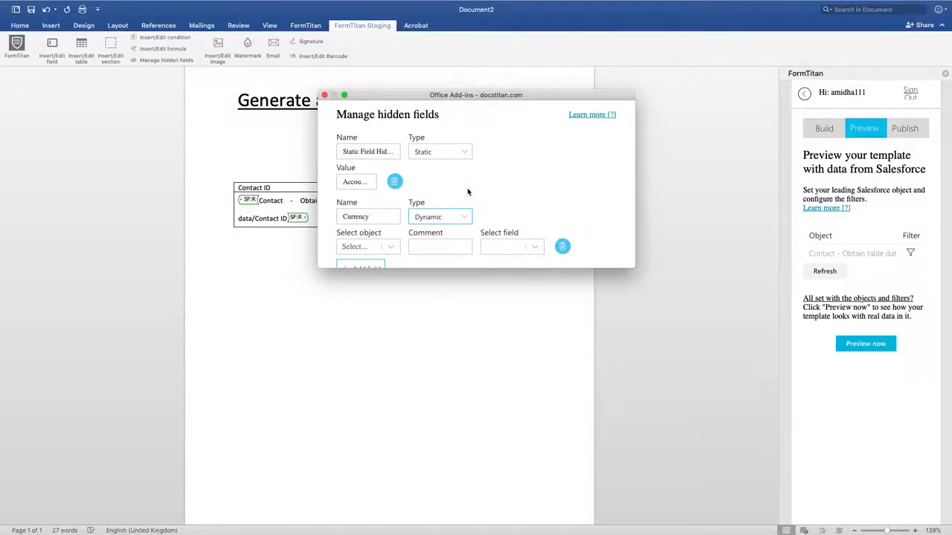
{"action": "scroll", "coordinate": [467, 193], "scroll_direction": "down", "scroll_amount": 1}
{"action": "scroll", "coordinate": [467, 192], "scroll_direction": "up", "scroll_amount": 1}
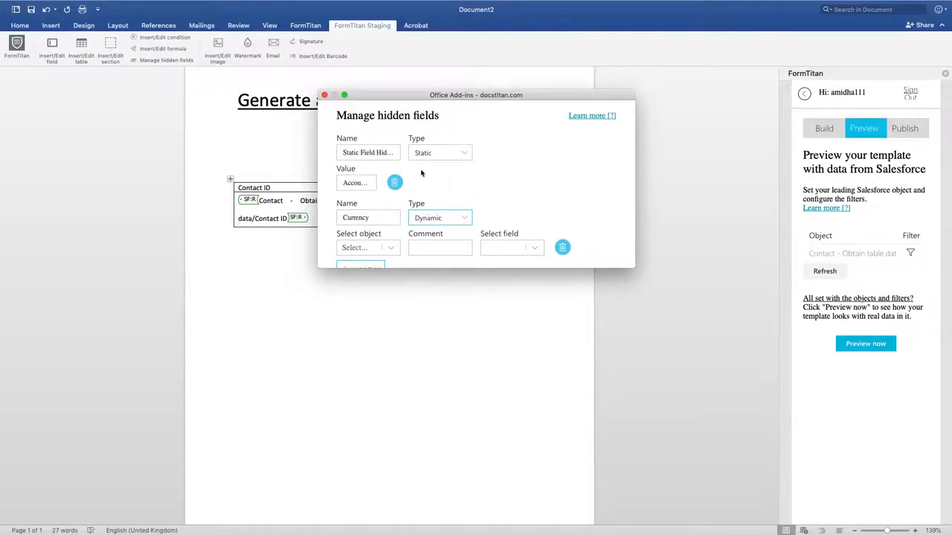
{"action": "left_click", "coordinate": [562, 246]}
Save the template's hidden fields.
{"action": "left_click", "coordinate": [474, 243]}
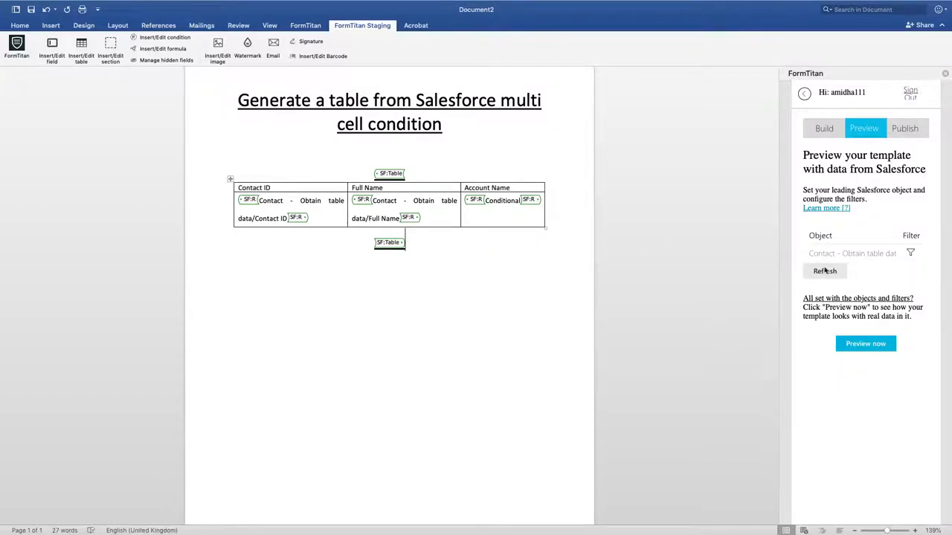
Open the inserted contact table for editing and bring up the conditional configuration of its Account Name column.
{"action": "left_click", "coordinate": [395, 176]}
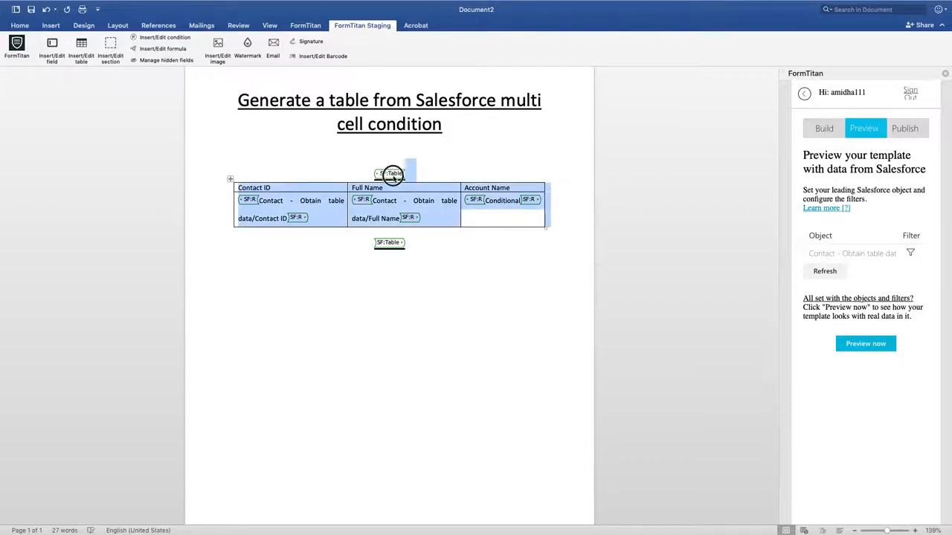
{"action": "left_click", "coordinate": [81, 48]}
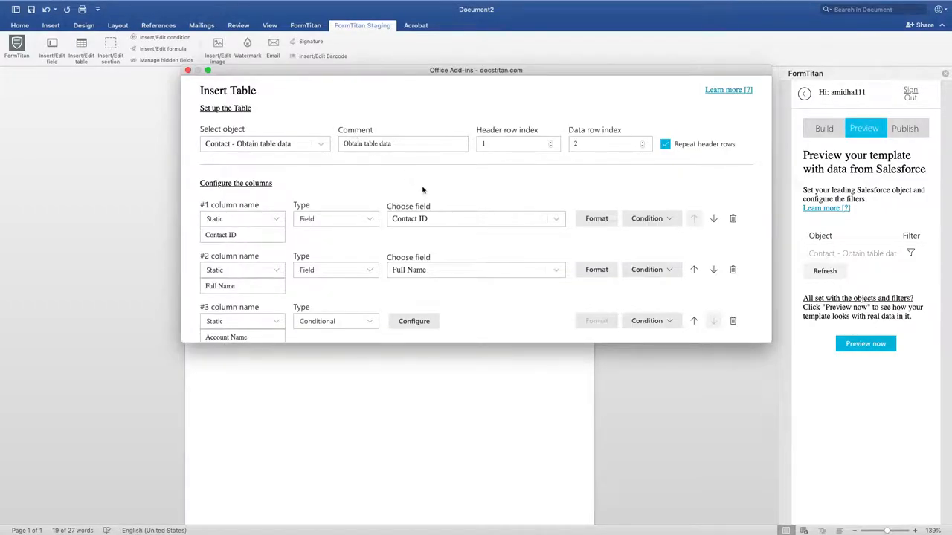
{"action": "scroll", "coordinate": [423, 190], "scroll_direction": "down", "scroll_amount": 2}
{"action": "left_click", "coordinate": [413, 270]}
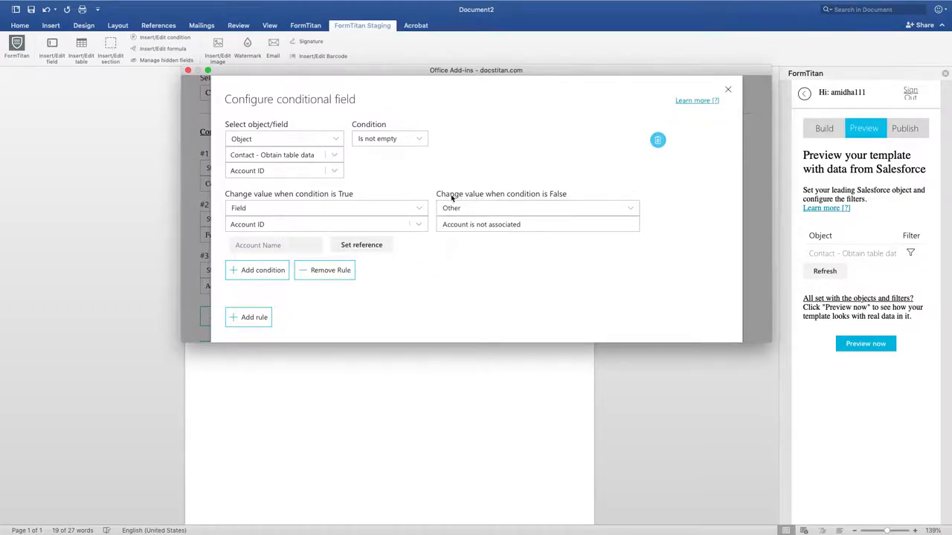
Set the value used when the condition is false to the hidden field "Static Field Hidden".
{"action": "left_click", "coordinate": [565, 208]}
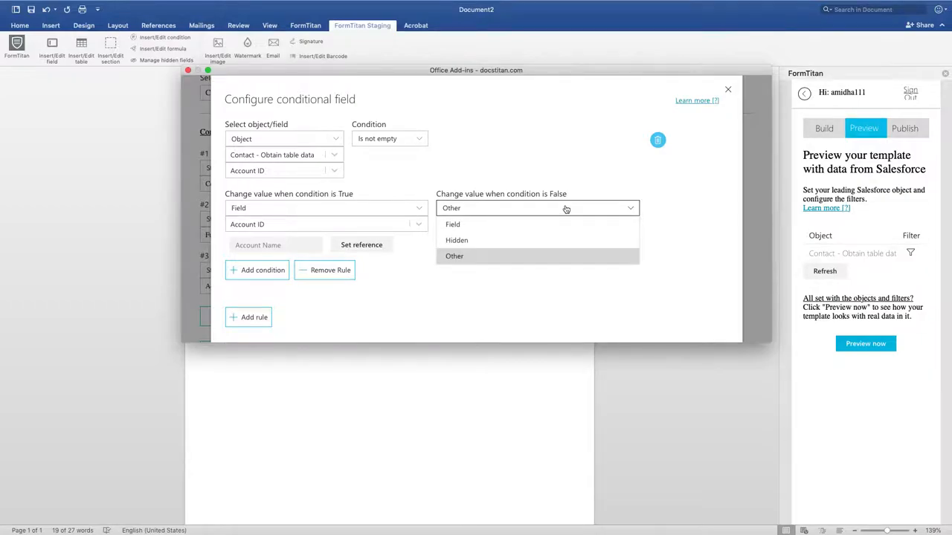
{"action": "left_click", "coordinate": [377, 208]}
{"action": "left_click", "coordinate": [359, 209]}
{"action": "left_click", "coordinate": [359, 209]}
{"action": "left_click", "coordinate": [468, 208]}
{"action": "left_click", "coordinate": [468, 209]}
{"action": "left_click", "coordinate": [456, 240]}
{"action": "left_click", "coordinate": [484, 224]}
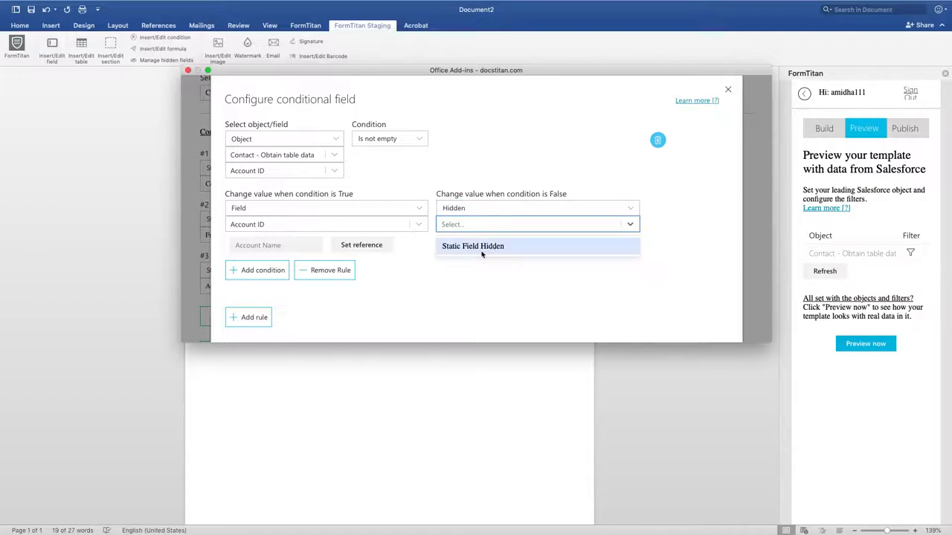
{"action": "left_click", "coordinate": [501, 246]}
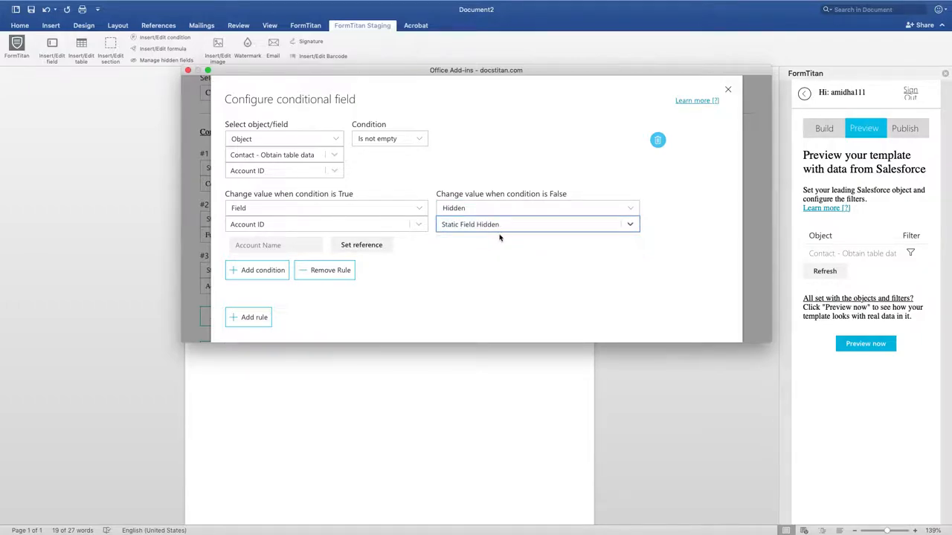
Save the Account Name column's conditional configuration and apply the updated table to the document.
{"action": "scroll", "coordinate": [489, 266], "scroll_direction": "down", "scroll_amount": 1}
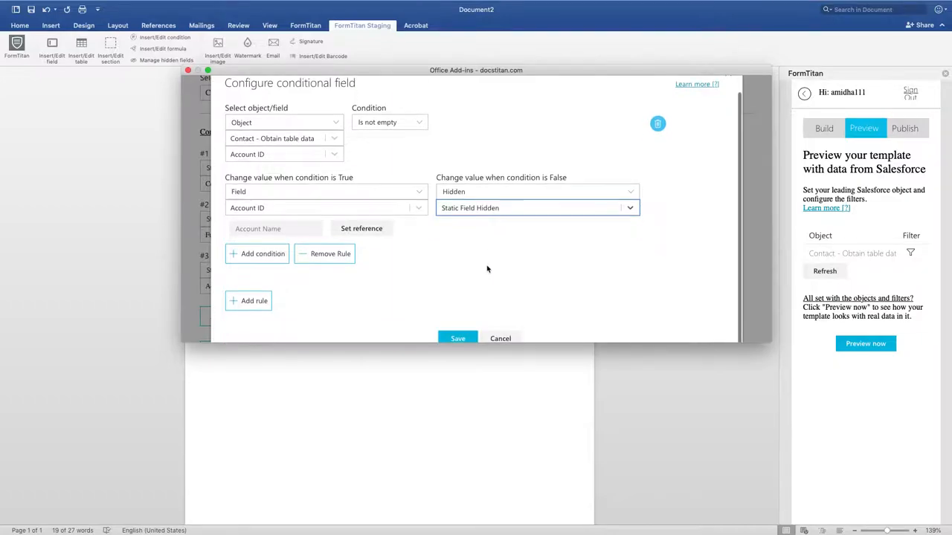
{"action": "left_click", "coordinate": [457, 341]}
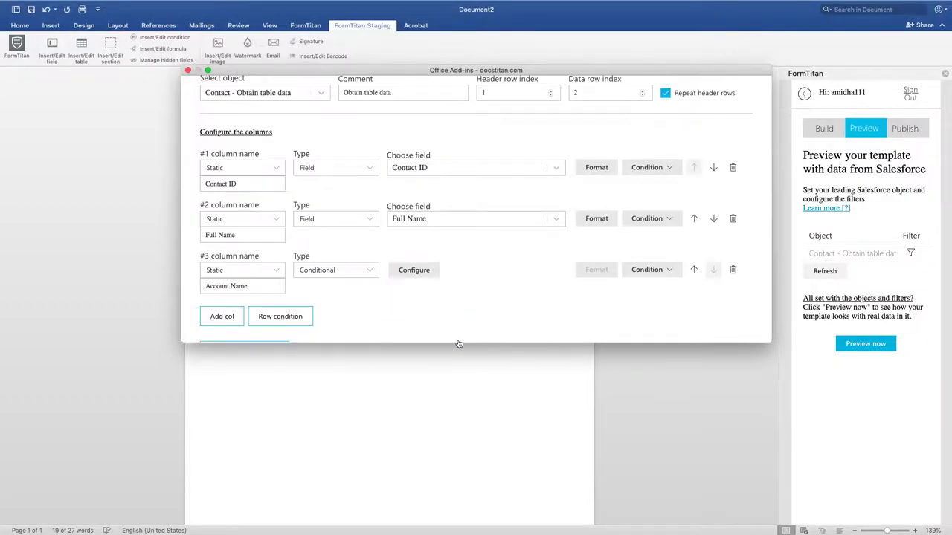
{"action": "scroll", "coordinate": [478, 303], "scroll_direction": "down", "scroll_amount": 3}
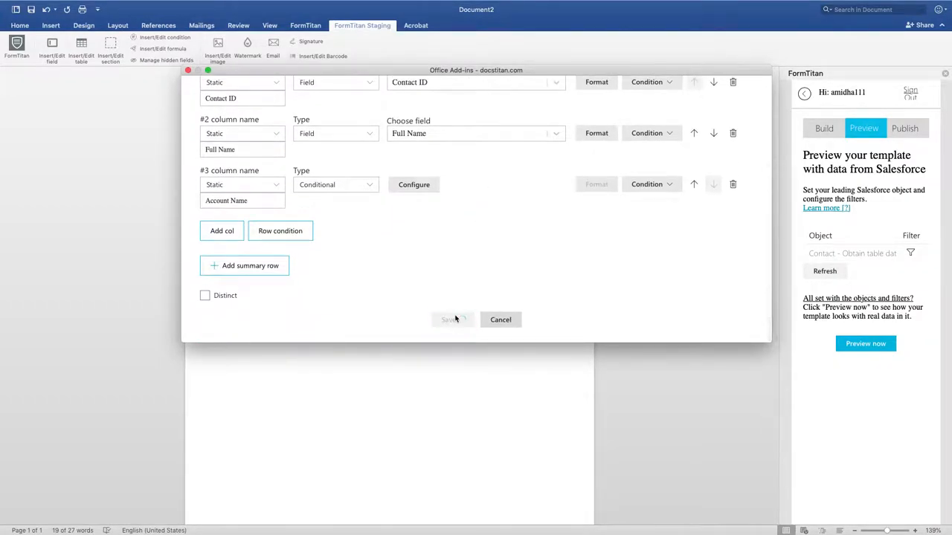
{"action": "left_click", "coordinate": [450, 318]}
{"action": "left_click", "coordinate": [476, 292]}
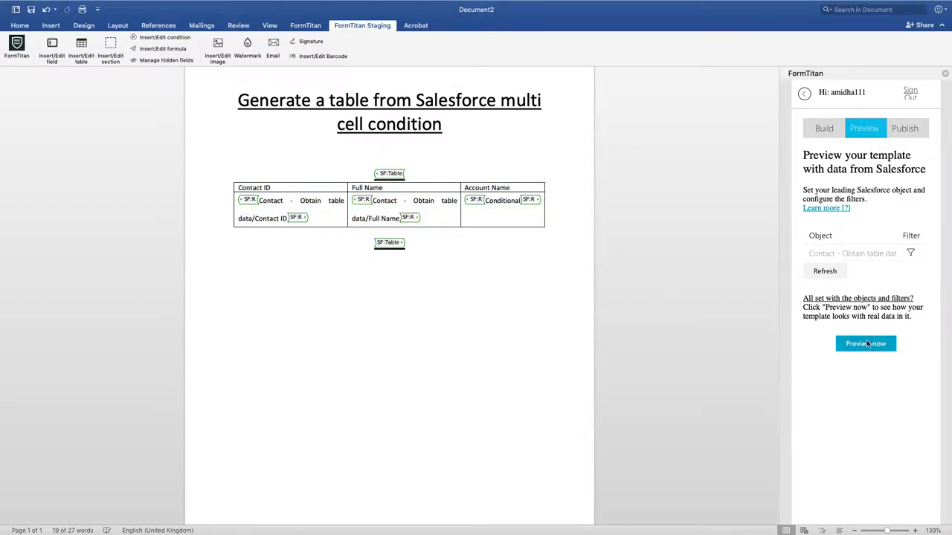
Preview the template with Salesforce data and examine the hidden-field text in the Account Name column across both pages.
{"action": "left_click", "coordinate": [864, 344]}
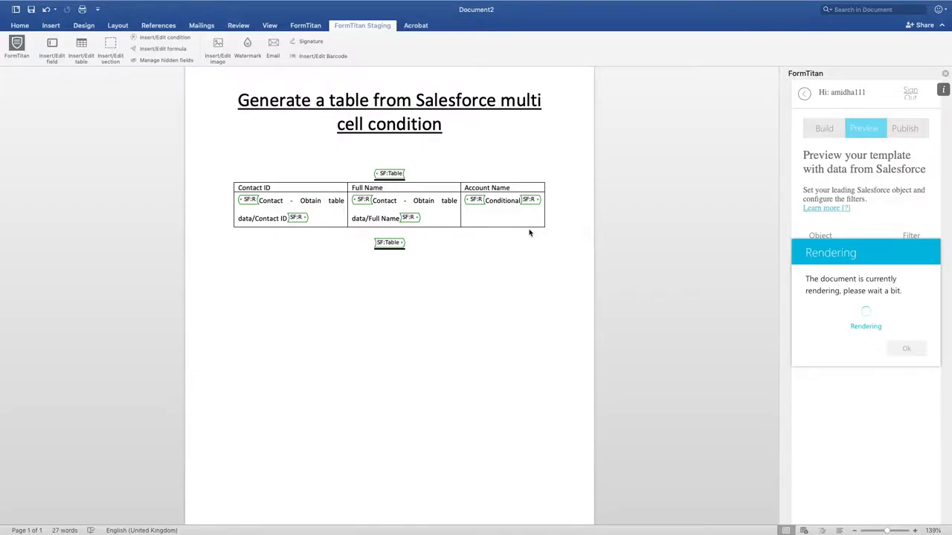
{"action": "scroll", "coordinate": [530, 229], "scroll_direction": "down", "scroll_amount": 3}
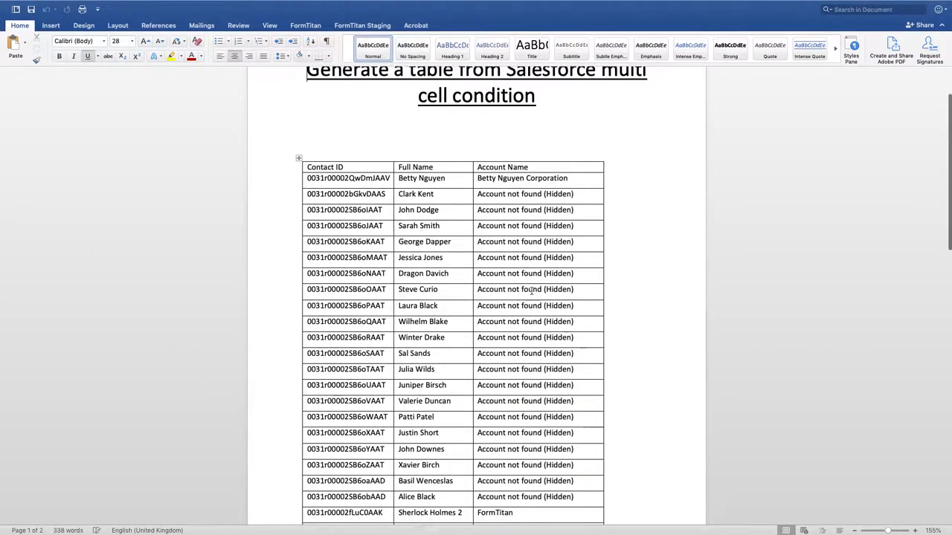
{"action": "left_click_drag", "start_coordinate": [578, 336], "coordinate": [477, 335]}
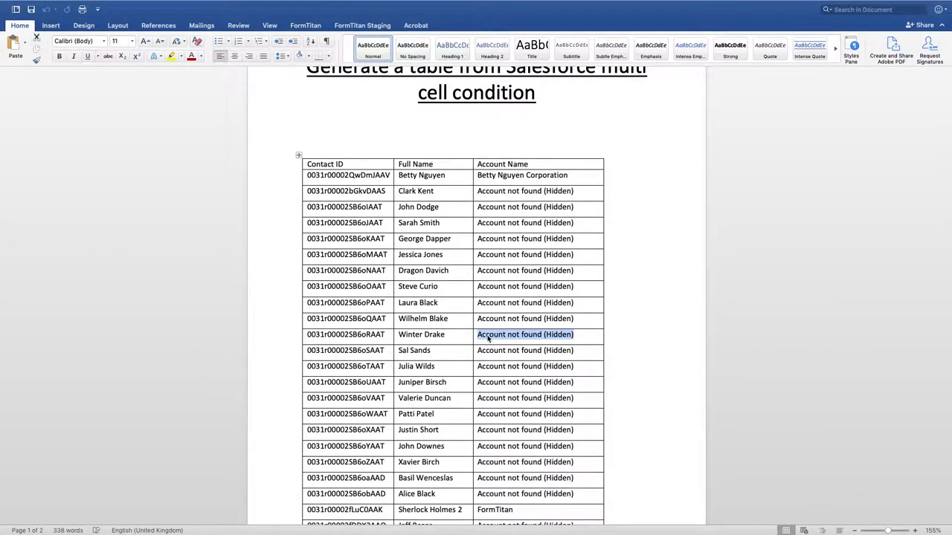
{"action": "scroll", "coordinate": [576, 332], "scroll_direction": "down", "scroll_amount": 3}
{"action": "left_click_drag", "start_coordinate": [578, 318], "coordinate": [477, 319]}
{"action": "left_click_drag", "start_coordinate": [578, 352], "coordinate": [504, 358]}
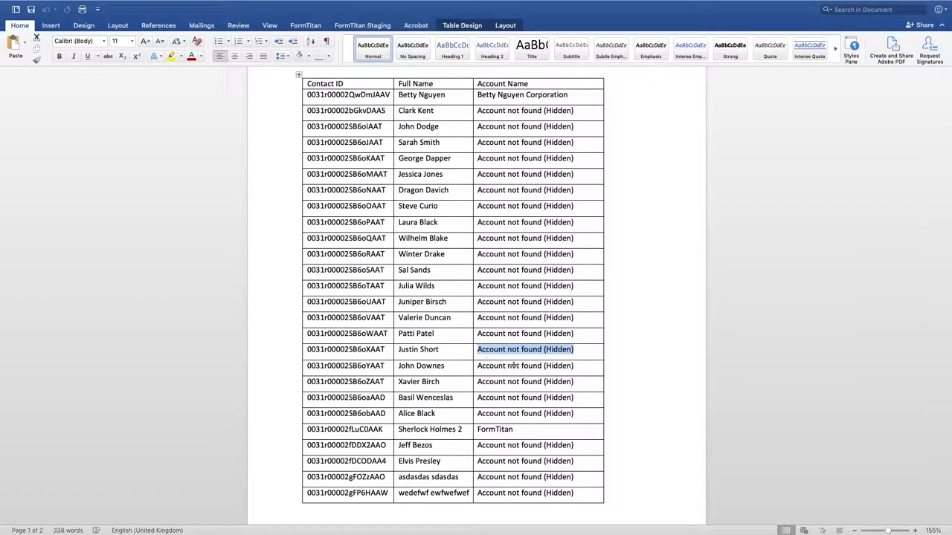
{"action": "left_click_drag", "start_coordinate": [582, 385], "coordinate": [479, 385]}
{"action": "scroll", "coordinate": [498, 401], "scroll_direction": "down", "scroll_amount": 10}
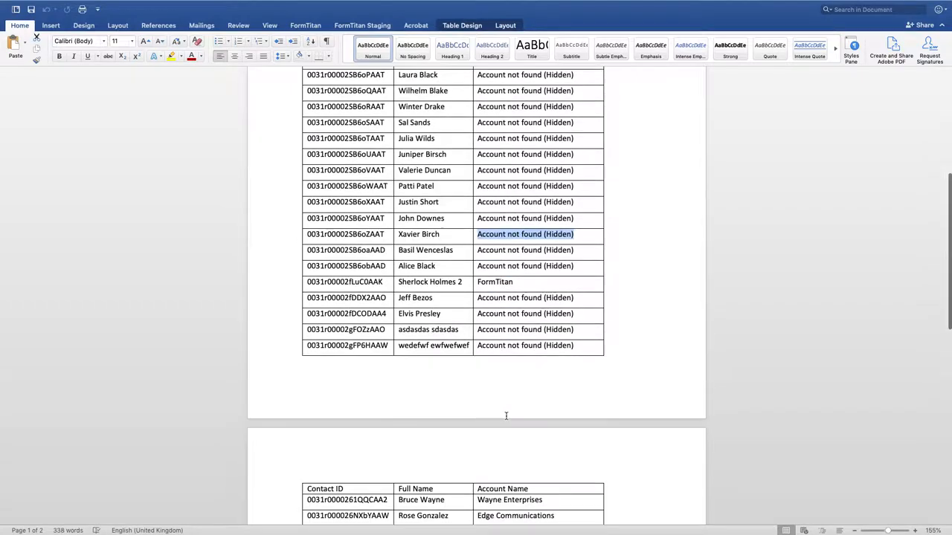
{"action": "scroll", "coordinate": [506, 417], "scroll_direction": "down", "scroll_amount": 8}
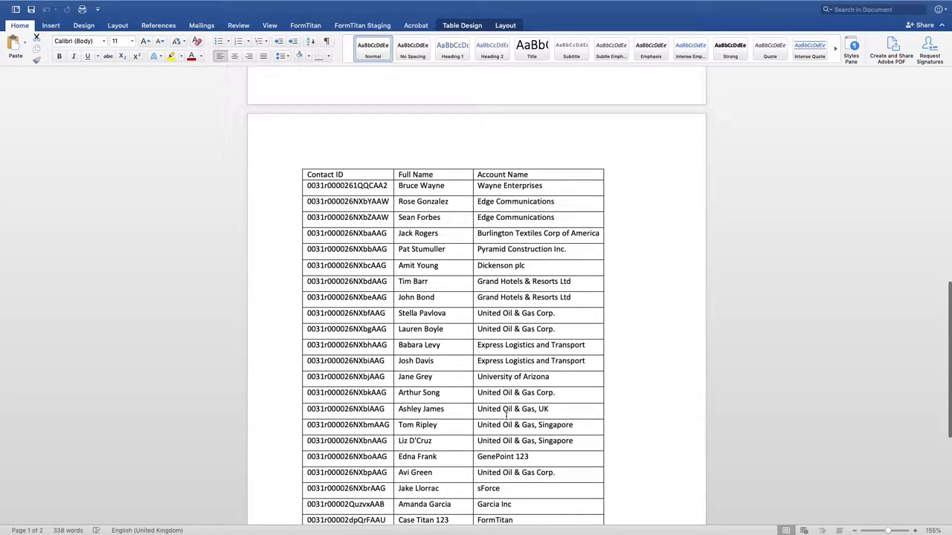
{"action": "scroll", "coordinate": [506, 417], "scroll_direction": "up", "scroll_amount": 20}
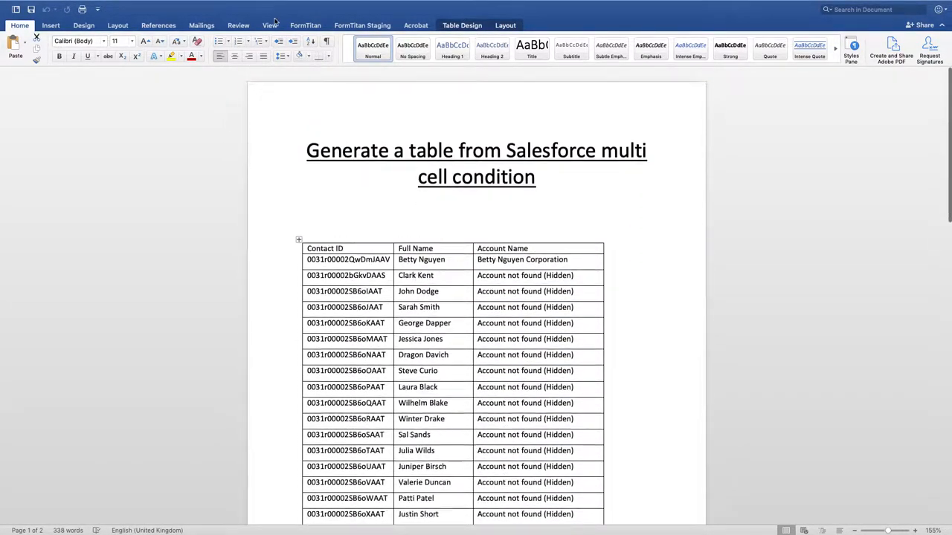
Return to the template document and add a second hidden field named "Edge Communication" with the Dynamic type.
{"action": "left_click", "coordinate": [10, 22]}
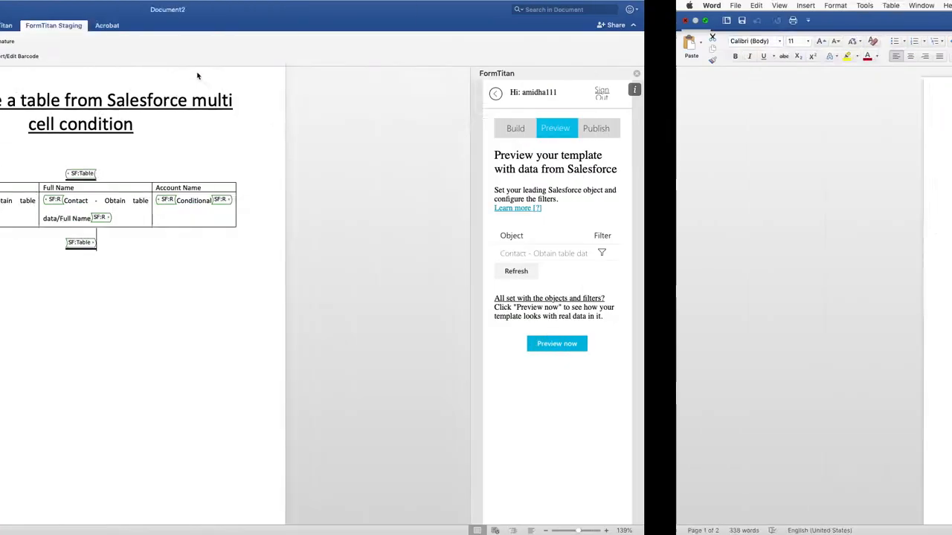
{"action": "left_click", "coordinate": [175, 63]}
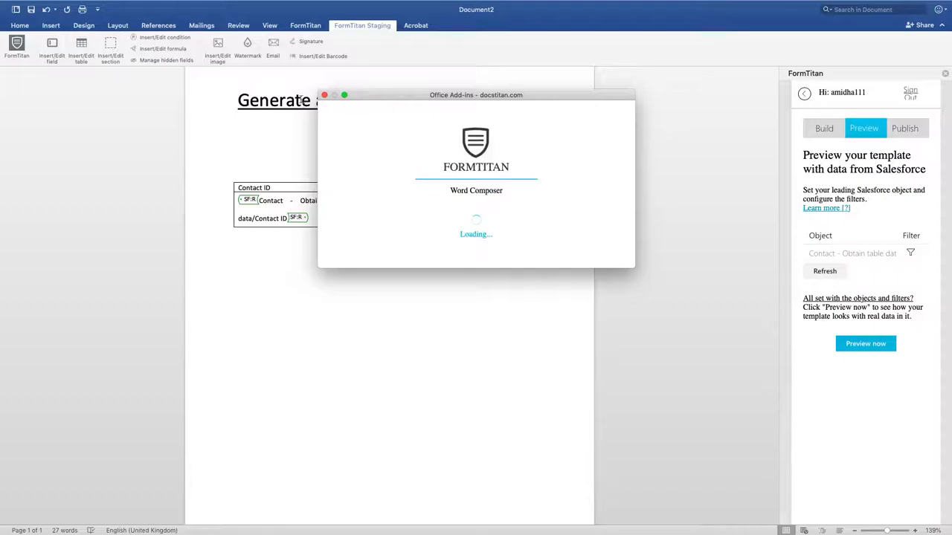
{"action": "left_click", "coordinate": [362, 204]}
{"action": "left_click", "coordinate": [379, 218]}
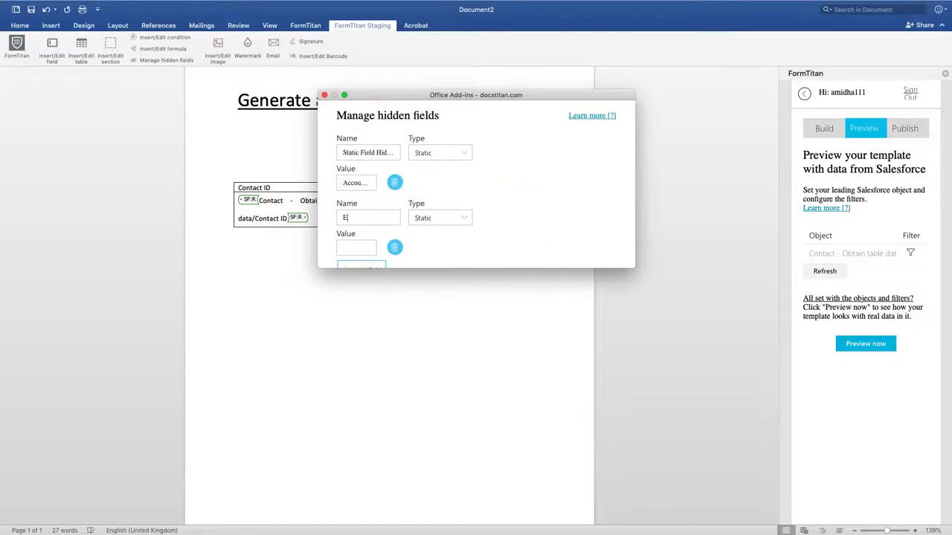
{"action": "type", "text": "Edge Communication"}
{"action": "left_click", "coordinate": [446, 218]}
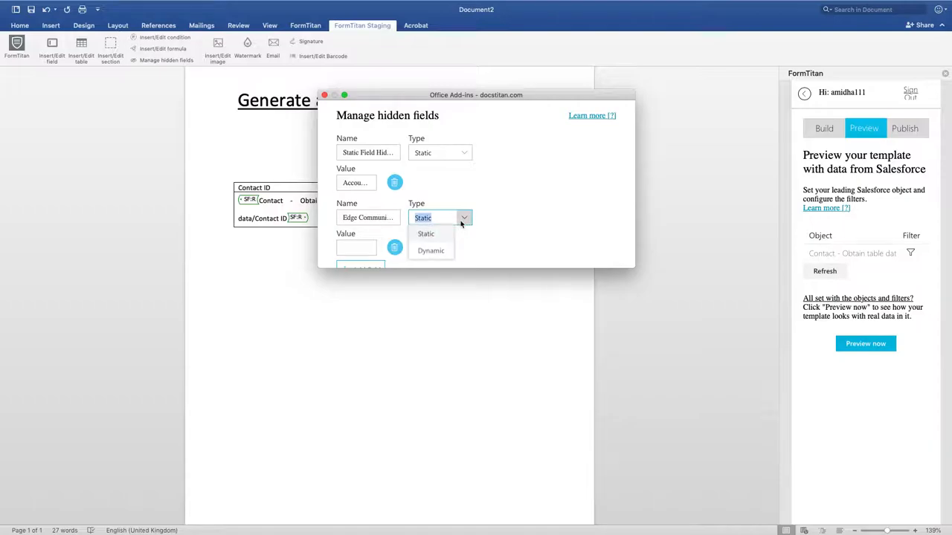
{"action": "left_click", "coordinate": [432, 252]}
Set the dynamic hidden field's object to Contact and enter the comment "Hidden dynamic use".
{"action": "left_click", "coordinate": [375, 252]}
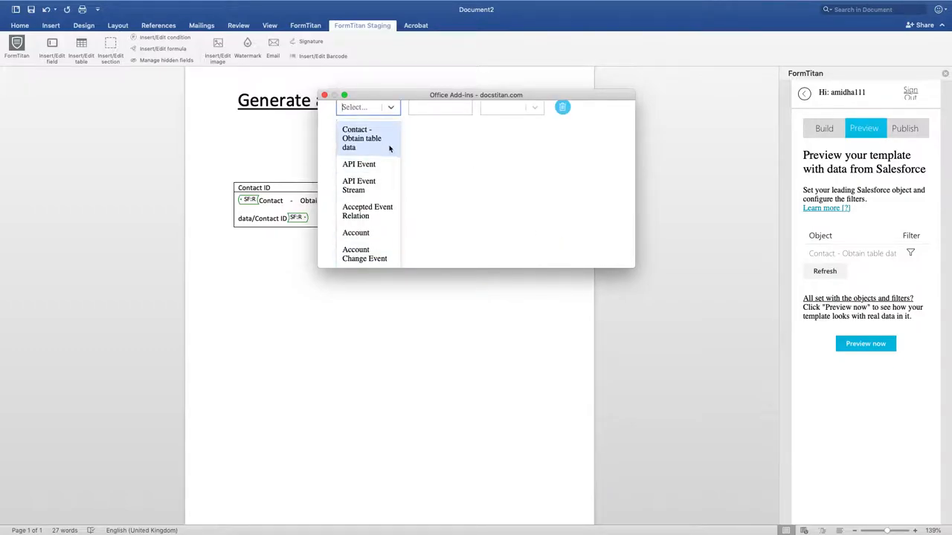
{"action": "left_click", "coordinate": [438, 163]}
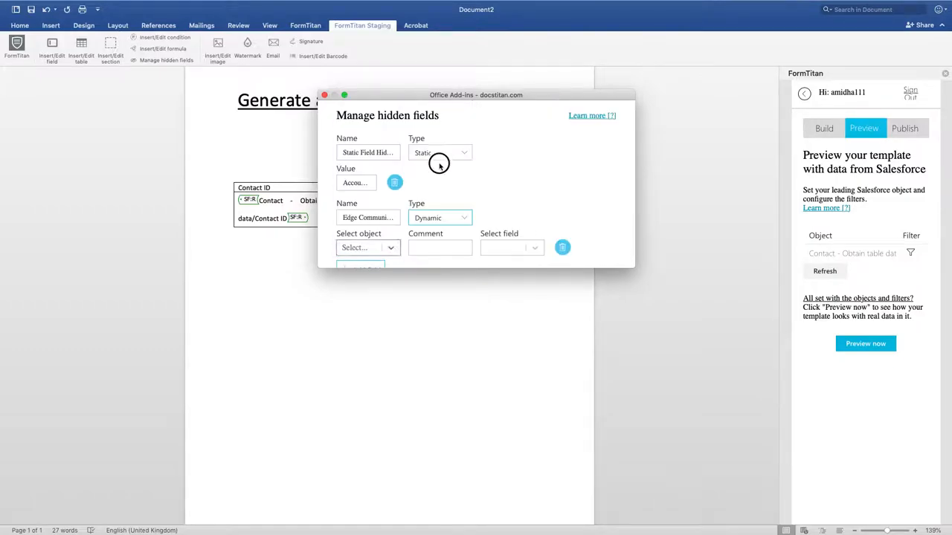
{"action": "left_click", "coordinate": [361, 250]}
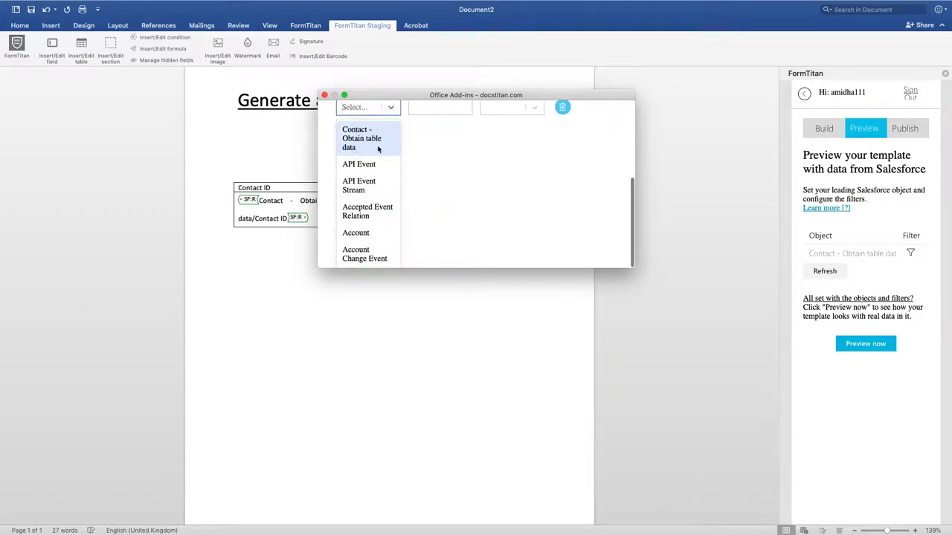
{"action": "type", "text": "conta"}
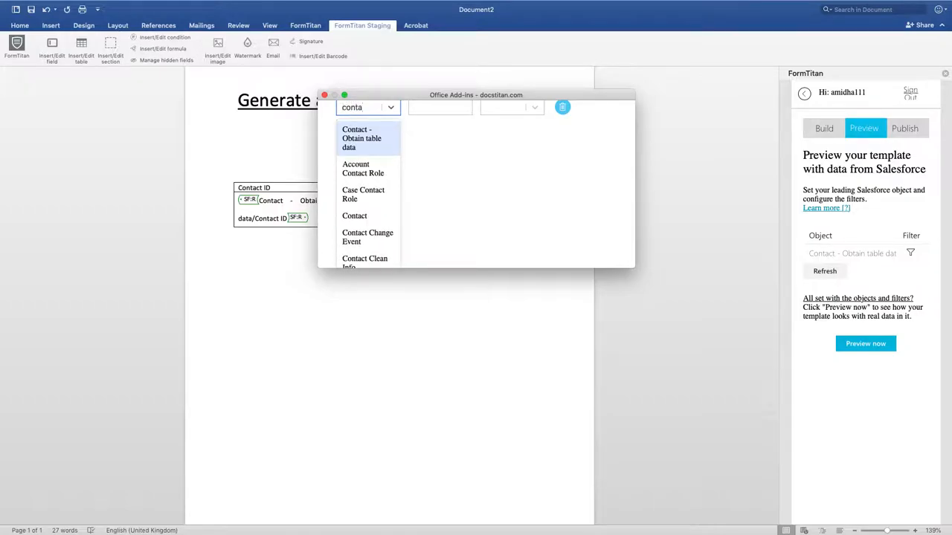
{"action": "scroll", "coordinate": [504, 138], "scroll_direction": "up", "scroll_amount": 2}
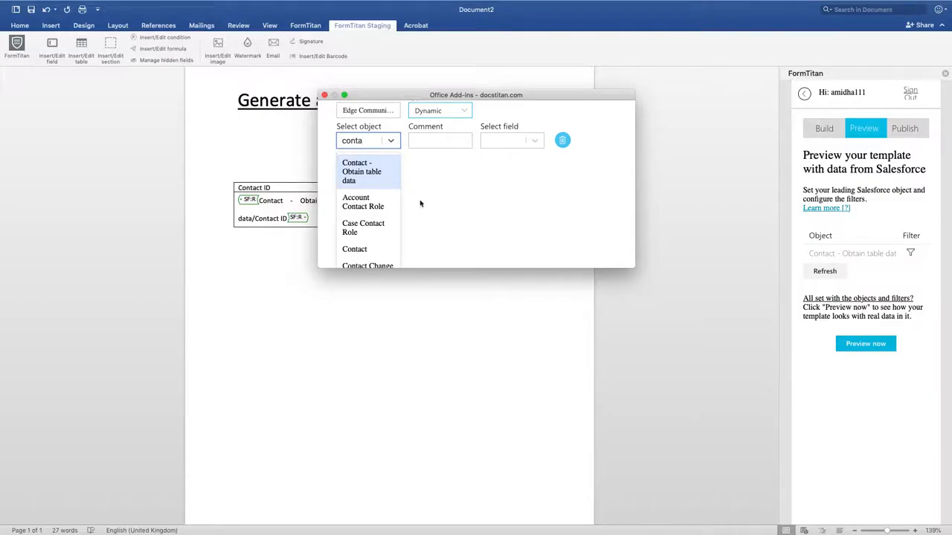
{"action": "left_click", "coordinate": [361, 249]}
{"action": "scroll", "coordinate": [399, 201], "scroll_direction": "down", "scroll_amount": 2}
{"action": "left_click", "coordinate": [448, 225]}
{"action": "type", "text": "Hi"}
{"action": "type", "text": "dden dynamic use"}
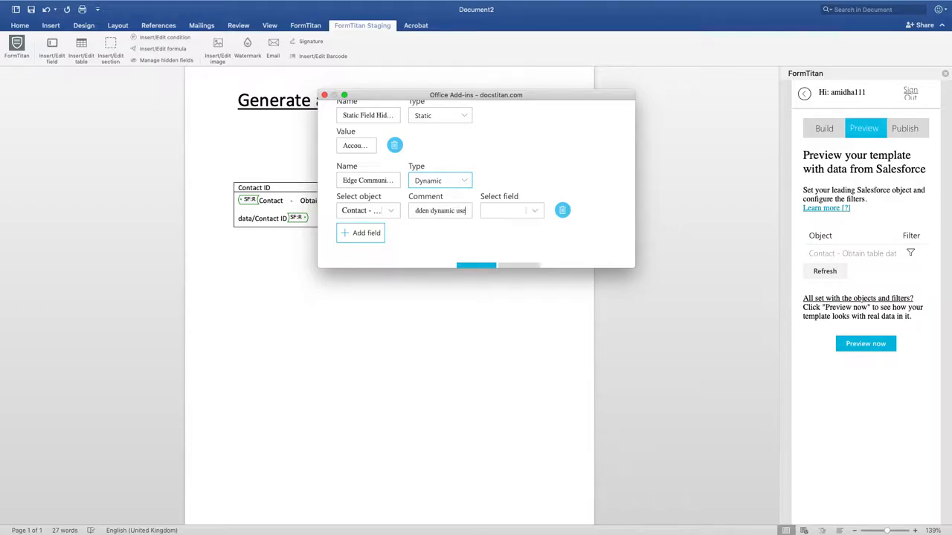
Choose the Account ID field for the dynamic hidden field, set its reference to Account Name, and save the hidden fields.
{"action": "left_click", "coordinate": [528, 210]}
{"action": "left_click", "coordinate": [527, 133]}
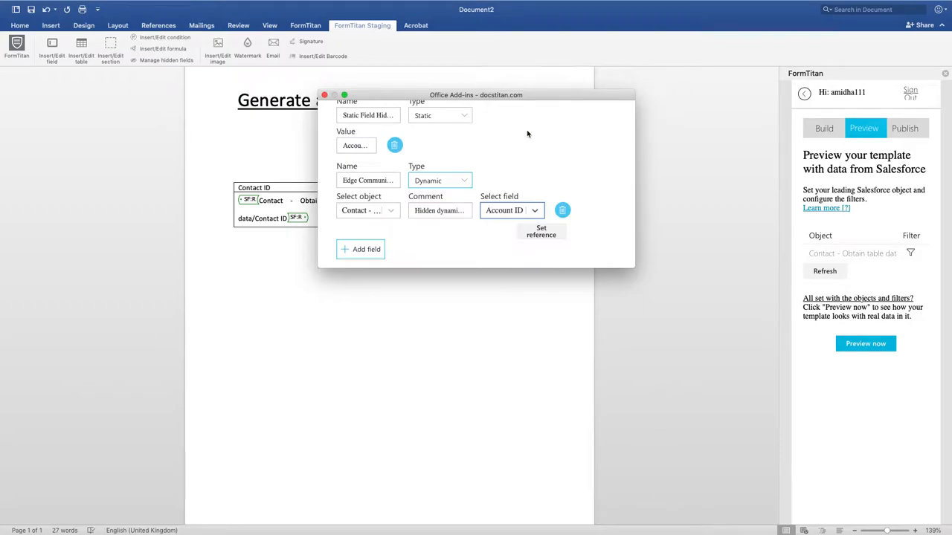
{"action": "left_click", "coordinate": [547, 243]}
{"action": "left_click", "coordinate": [495, 186]}
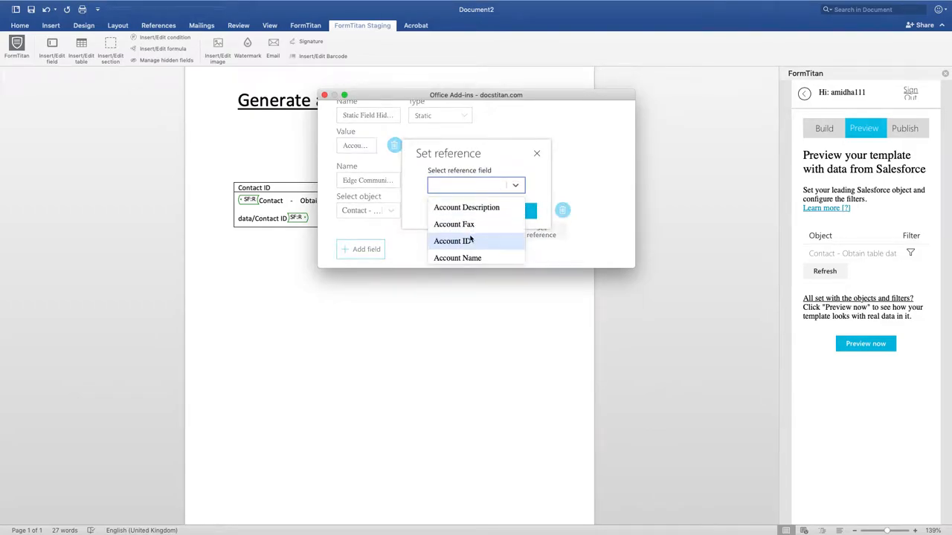
{"action": "left_click", "coordinate": [469, 257]}
{"action": "left_click", "coordinate": [516, 211]}
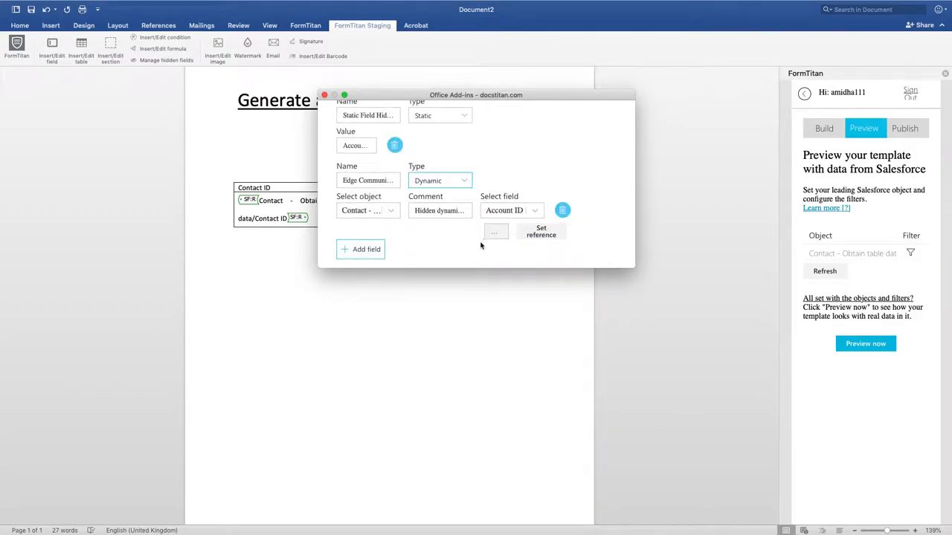
{"action": "scroll", "coordinate": [481, 245], "scroll_direction": "down", "scroll_amount": 2}
{"action": "left_click", "coordinate": [480, 246]}
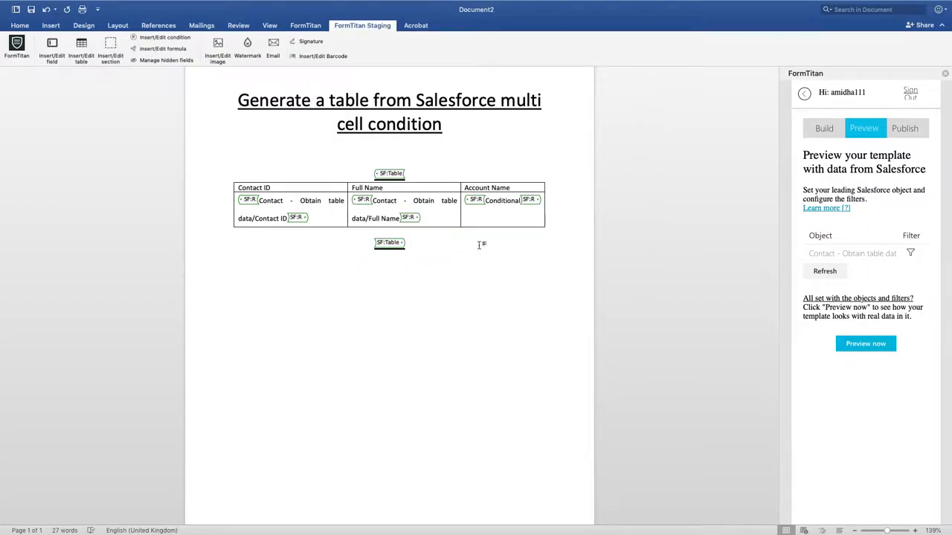
Refresh the preview's object list and save a filter on "Contact - Hidden dynamic use" requiring Account ID to be not empty.
{"action": "left_click", "coordinate": [842, 272]}
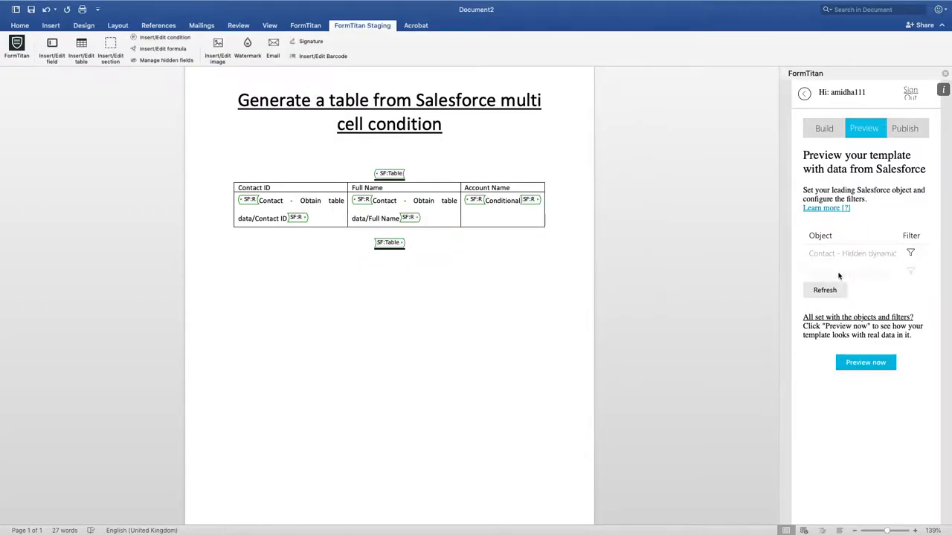
{"action": "left_click", "coordinate": [910, 253]}
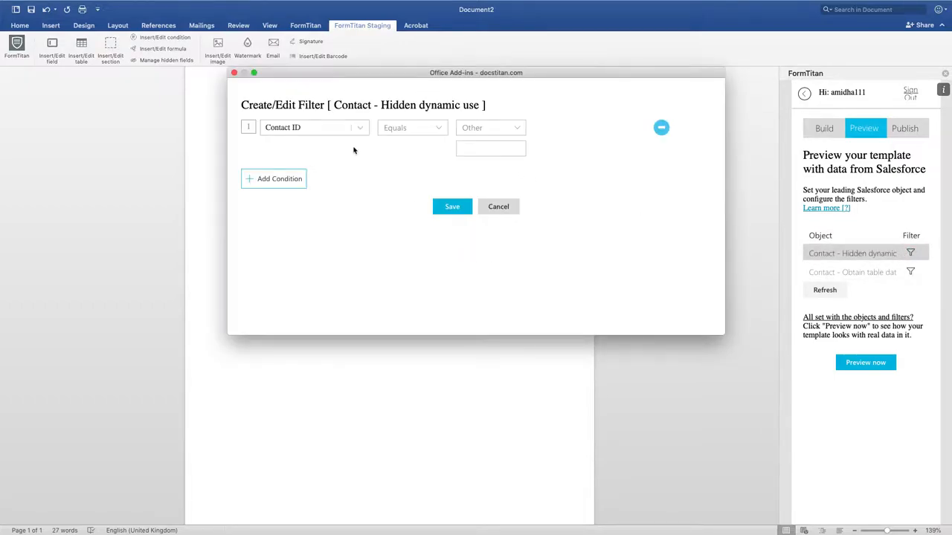
{"action": "left_click", "coordinate": [346, 128]}
{"action": "type", "text": "acc"}
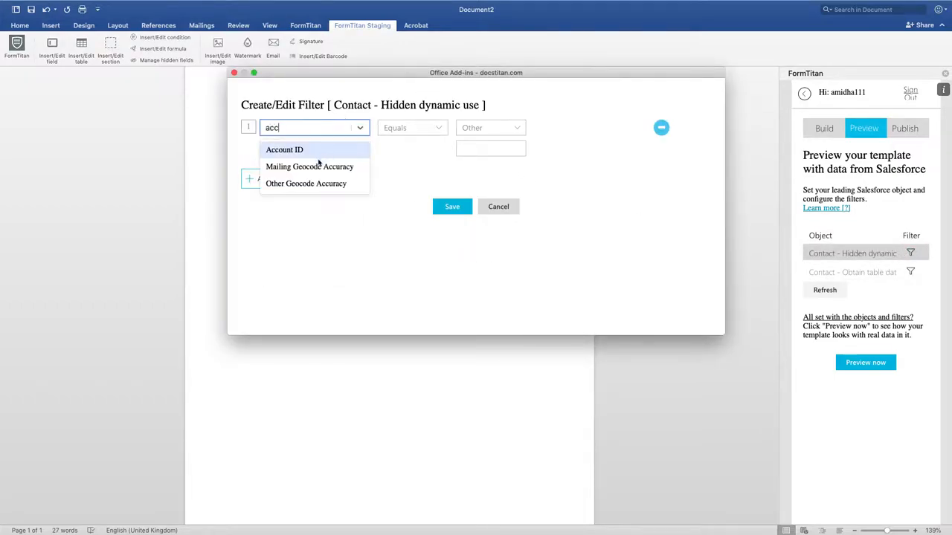
{"action": "left_click", "coordinate": [318, 154]}
{"action": "left_click", "coordinate": [412, 136]}
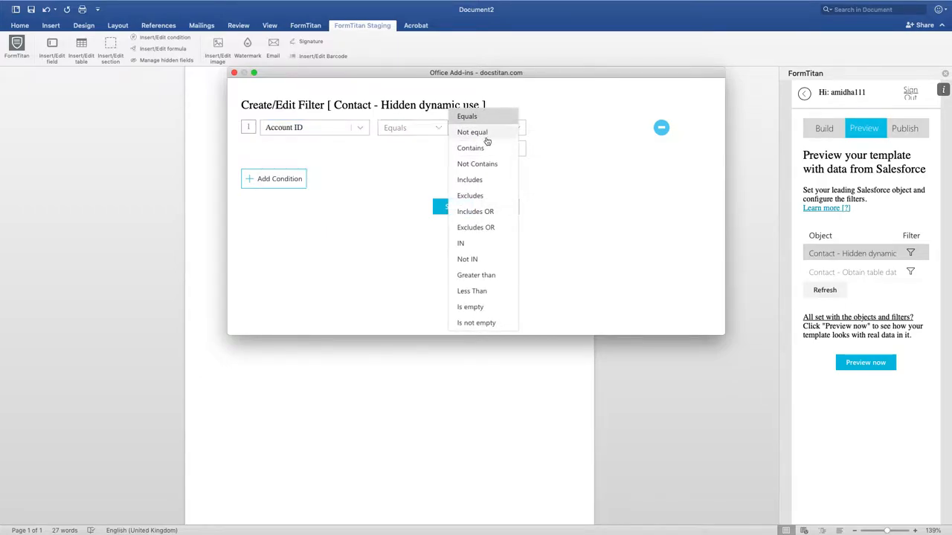
{"action": "left_click", "coordinate": [482, 322]}
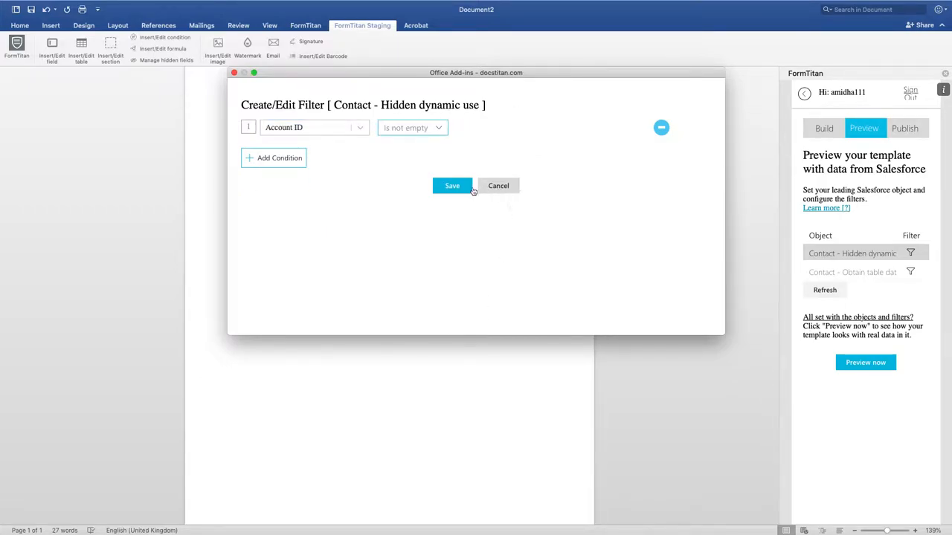
{"action": "left_click", "coordinate": [459, 188]}
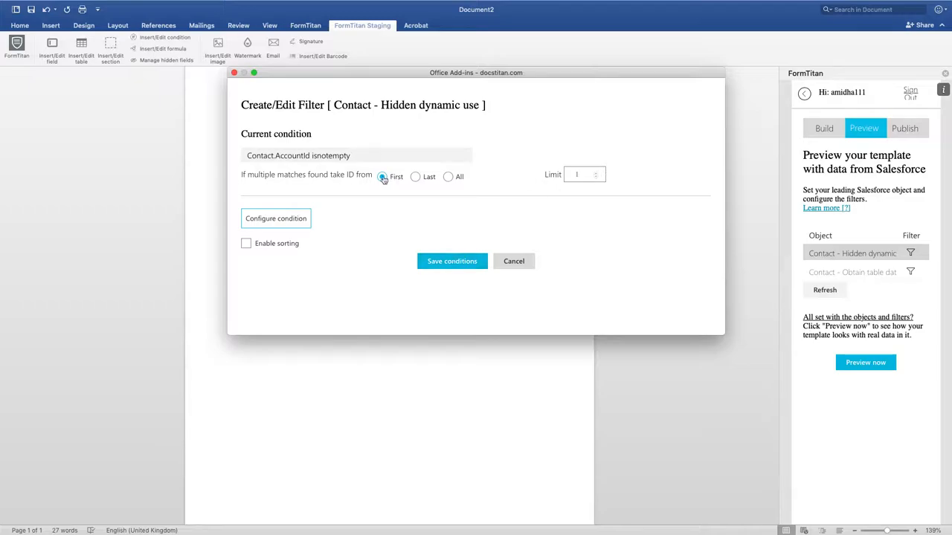
{"action": "left_click", "coordinate": [448, 262]}
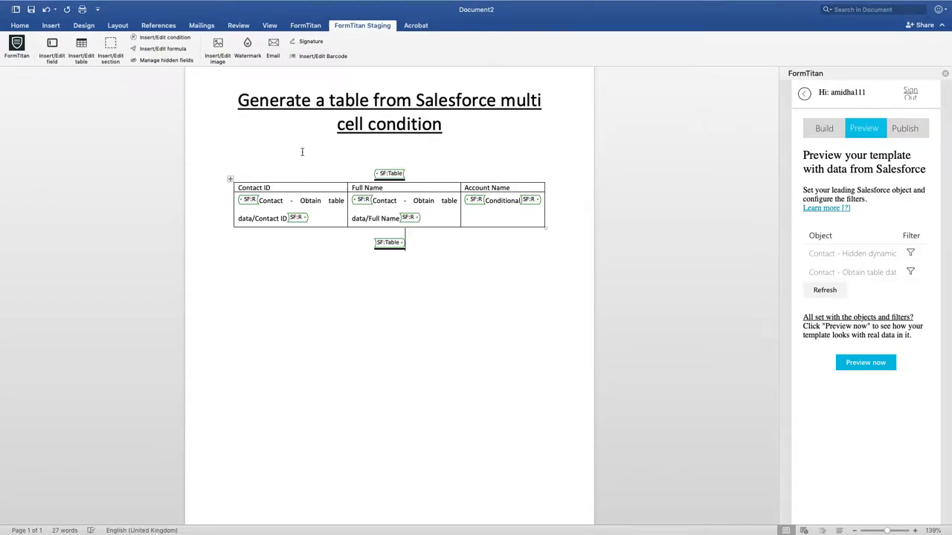
Preview the template with Salesforce data and close the generated document.
{"action": "left_click", "coordinate": [866, 361]}
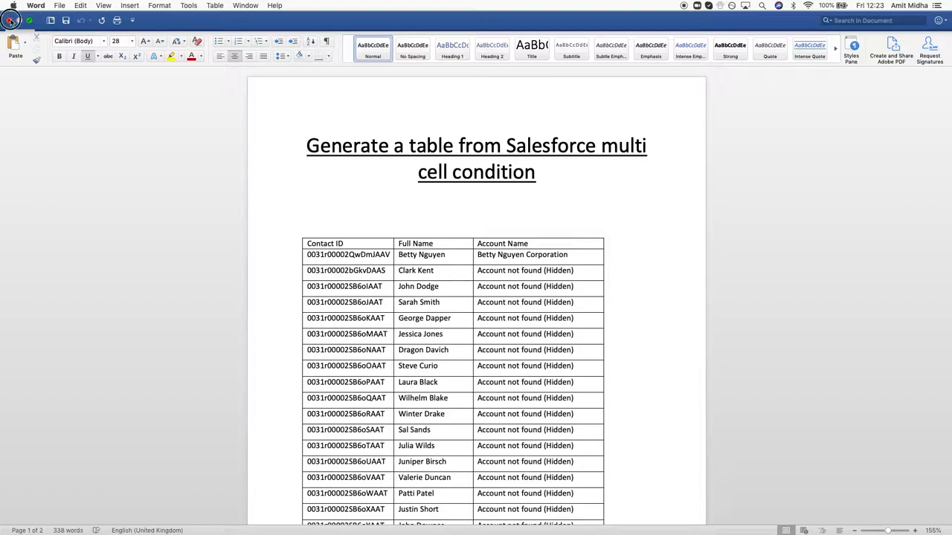
{"action": "left_click", "coordinate": [9, 20]}
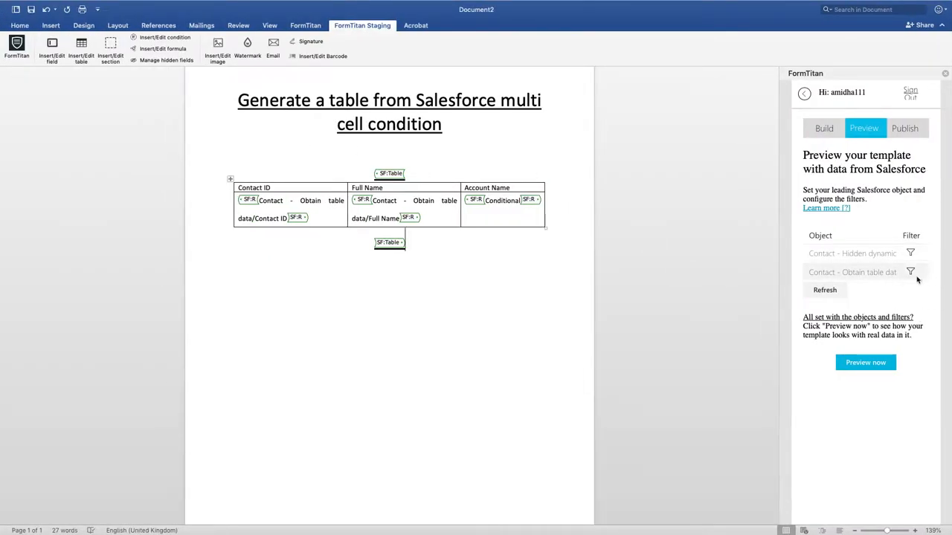
Edit the table's Account Name column so its value when the condition is true comes from the hidden field "Edge Communication".
{"action": "left_click", "coordinate": [382, 180]}
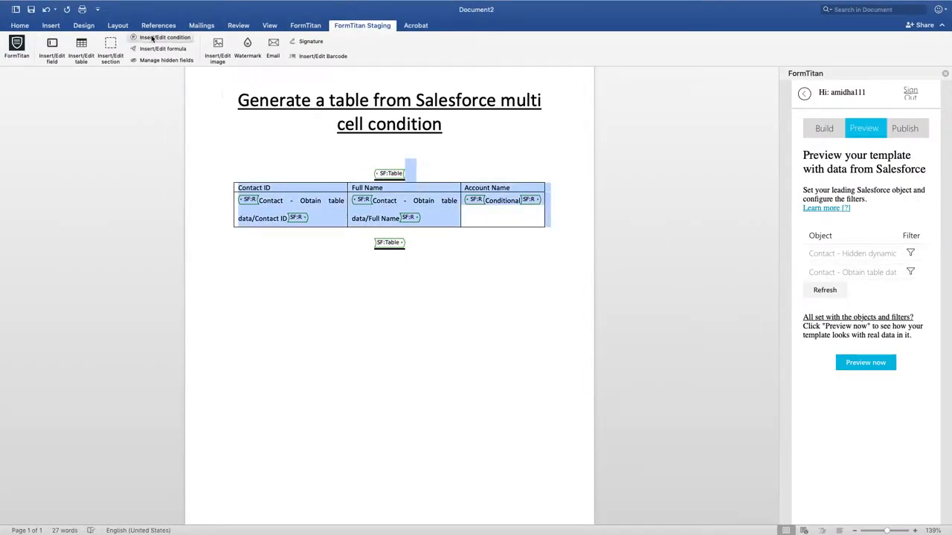
{"action": "left_click", "coordinate": [82, 47]}
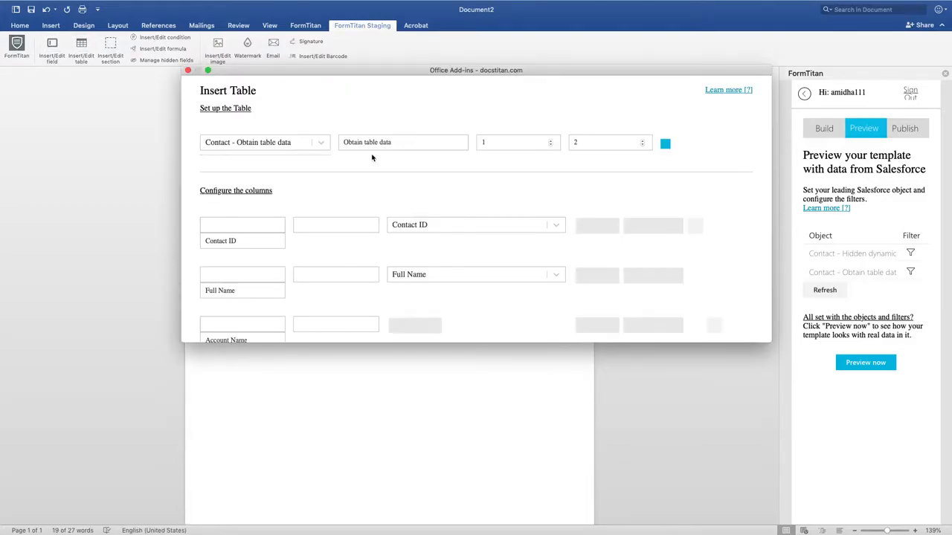
{"action": "scroll", "coordinate": [371, 158], "scroll_direction": "down", "scroll_amount": 3}
{"action": "left_click", "coordinate": [414, 244]}
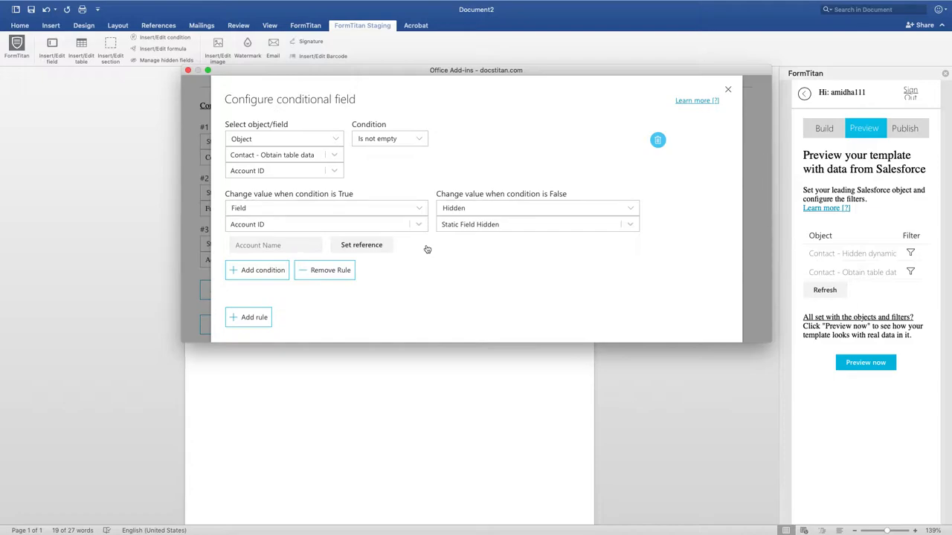
{"action": "left_click", "coordinate": [294, 208]}
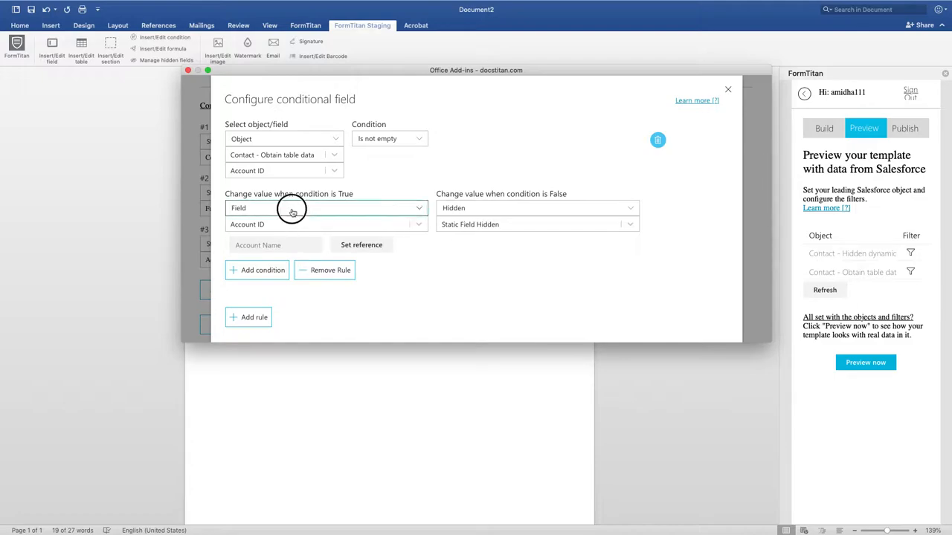
{"action": "left_click", "coordinate": [282, 241]}
{"action": "left_click", "coordinate": [284, 226]}
{"action": "left_click", "coordinate": [279, 265]}
Save the conditional field's new true value and update the table in the template document.
{"action": "left_click", "coordinate": [458, 335]}
{"action": "scroll", "coordinate": [568, 274], "scroll_direction": "down", "scroll_amount": 2}
{"action": "scroll", "coordinate": [568, 274], "scroll_direction": "down", "scroll_amount": 2}
{"action": "left_click", "coordinate": [450, 320]}
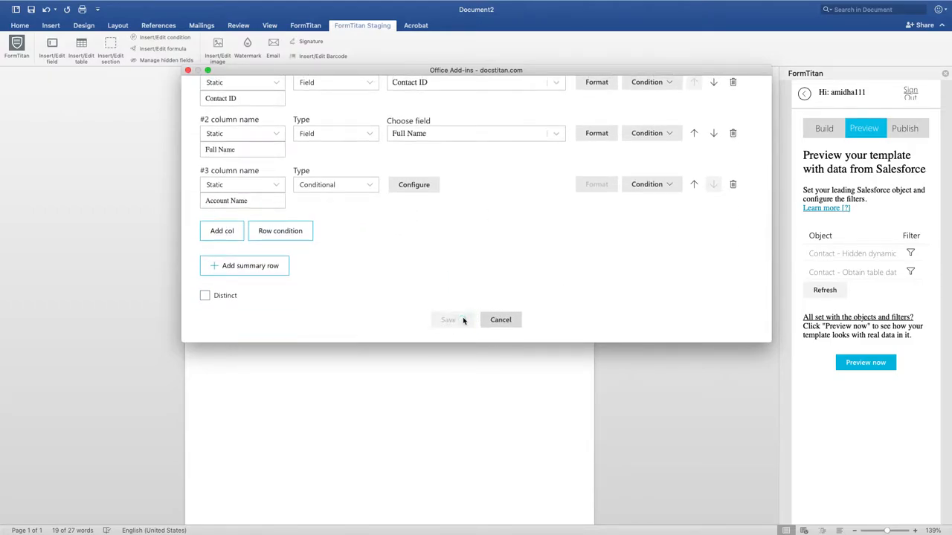
{"action": "left_click", "coordinate": [464, 317]}
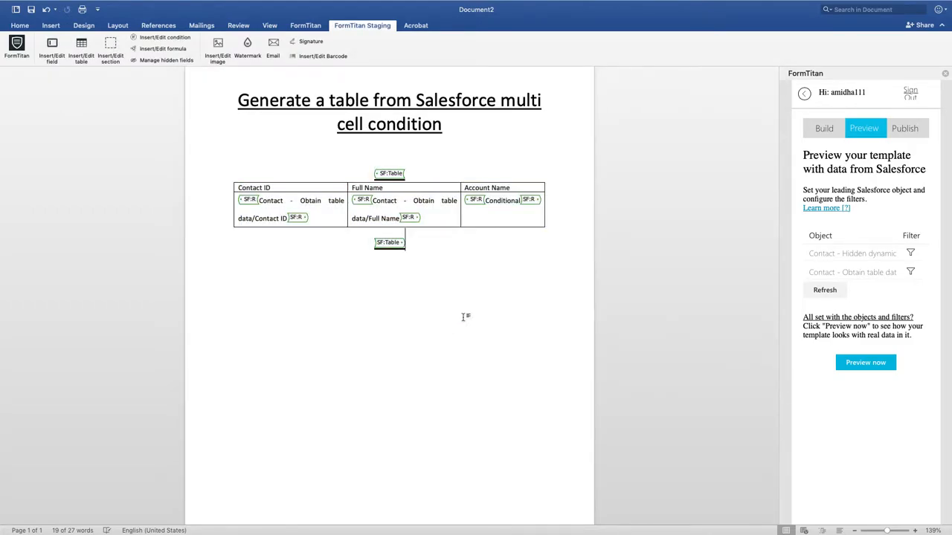
Preview the updated template with Salesforce data and examine the static and dynamic hidden-field values in the Account Name column on both pages.
{"action": "left_click", "coordinate": [888, 364]}
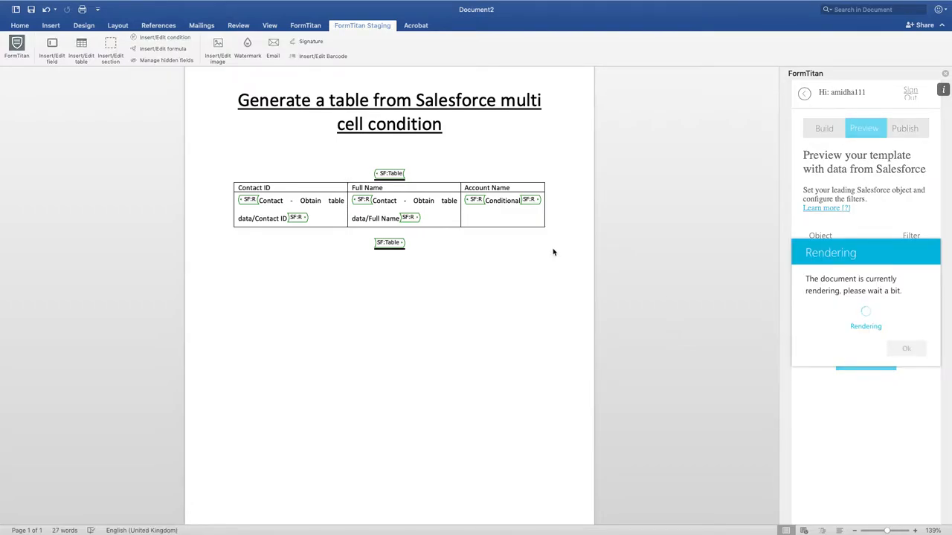
{"action": "scroll", "coordinate": [527, 318], "scroll_direction": "down", "scroll_amount": 3}
{"action": "scroll", "coordinate": [519, 339], "scroll_direction": "up", "scroll_amount": 2}
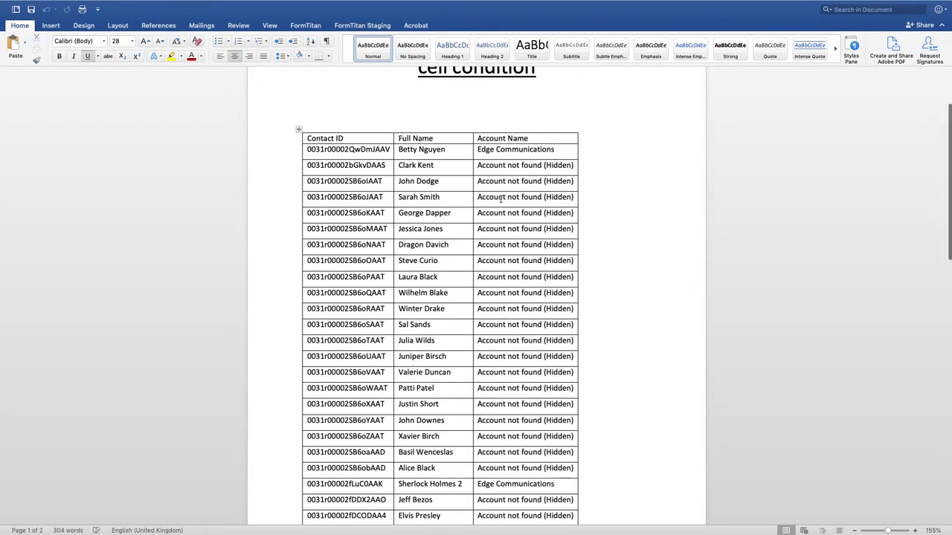
{"action": "scroll", "coordinate": [567, 209], "scroll_direction": "down", "scroll_amount": 10}
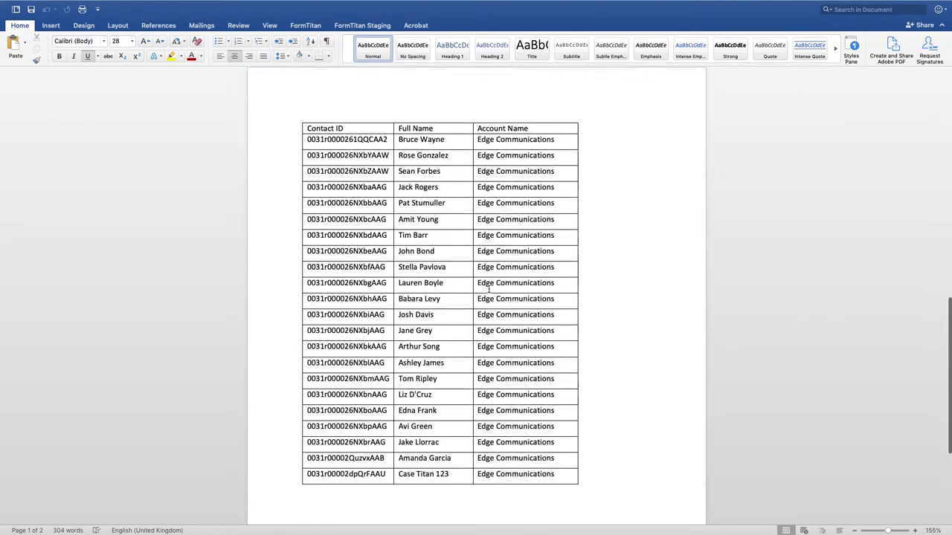
{"action": "left_click_drag", "start_coordinate": [479, 231], "coordinate": [555, 230]}
{"action": "left_click", "coordinate": [522, 297]}
{"action": "scroll", "coordinate": [521, 296], "scroll_direction": "down", "scroll_amount": 5}
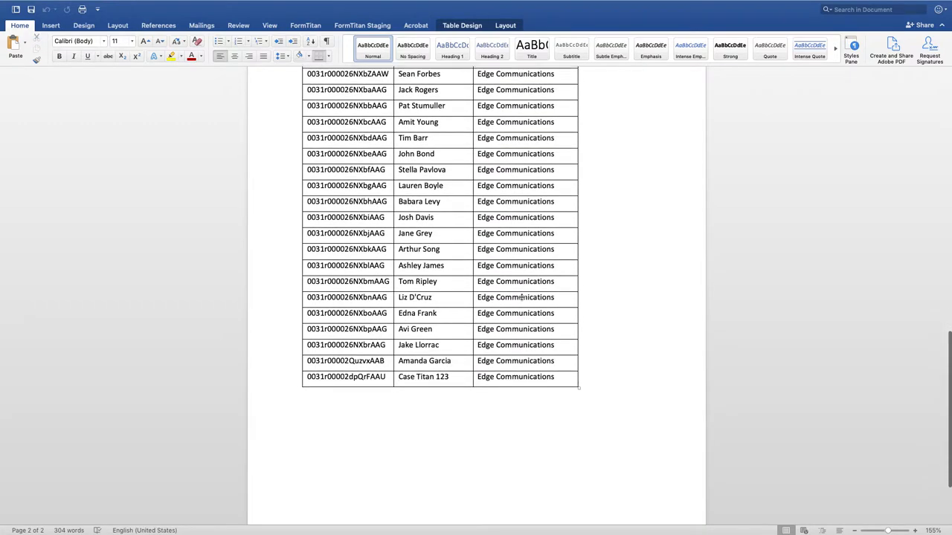
{"action": "scroll", "coordinate": [525, 294], "scroll_direction": "up", "scroll_amount": 6}
{"action": "scroll", "coordinate": [530, 292], "scroll_direction": "up", "scroll_amount": 2}
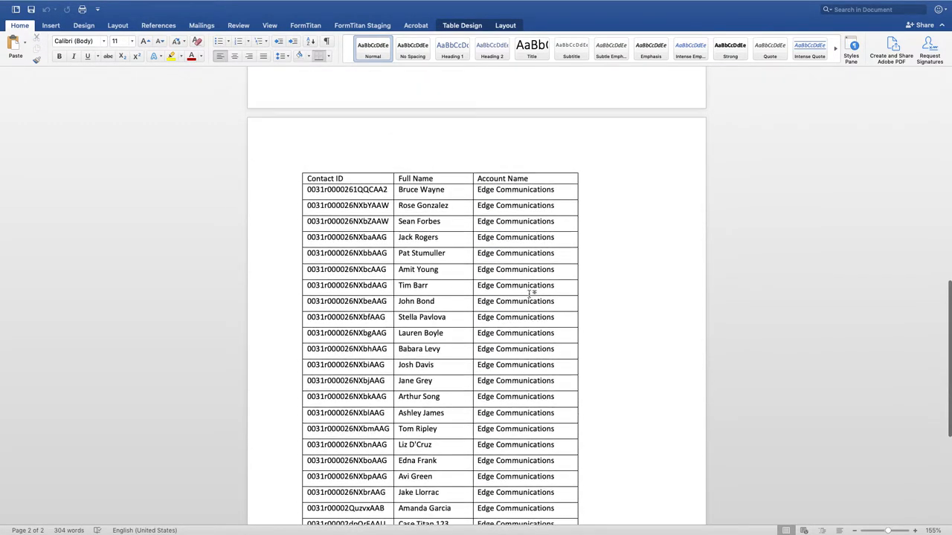
{"action": "scroll", "coordinate": [528, 295], "scroll_direction": "down", "scroll_amount": 1}
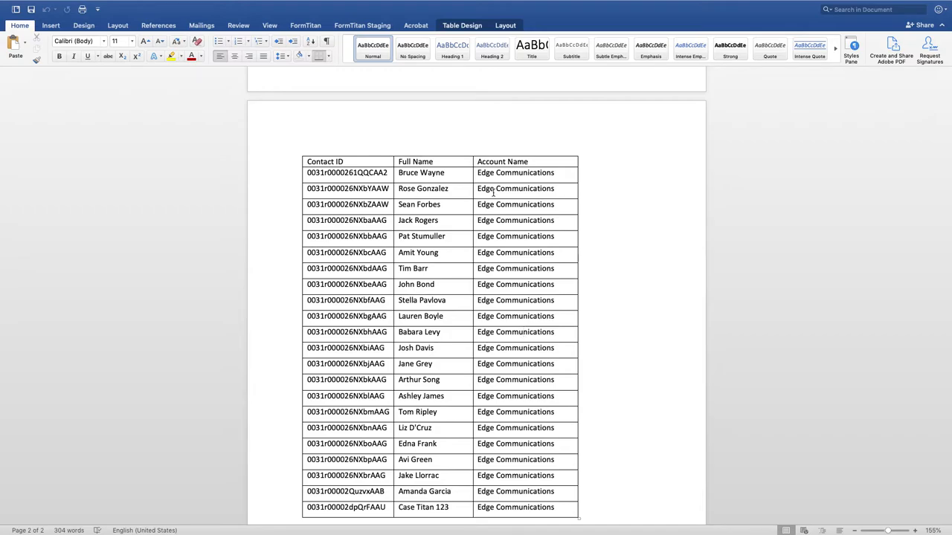
{"action": "scroll", "coordinate": [493, 191], "scroll_direction": "up", "scroll_amount": 12}
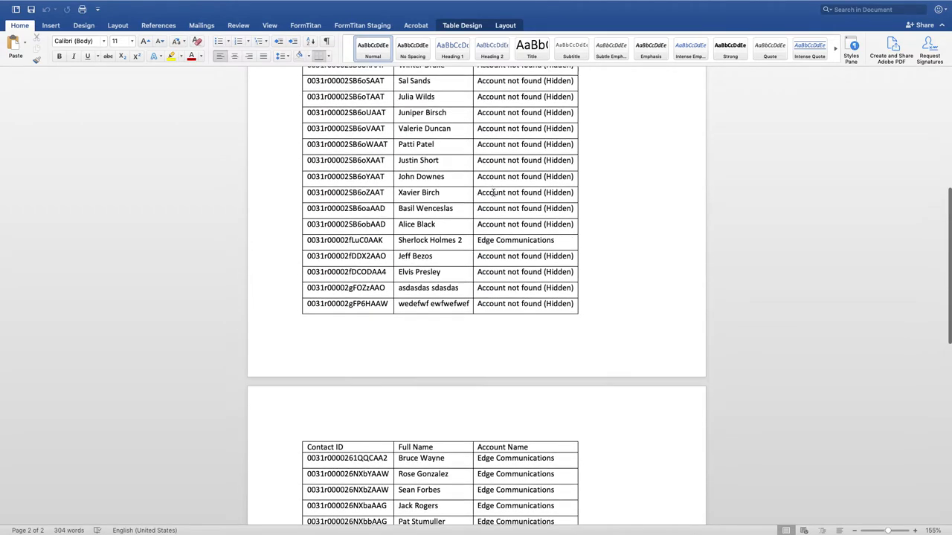
{"action": "scroll", "coordinate": [493, 192], "scroll_direction": "up", "scroll_amount": 4}
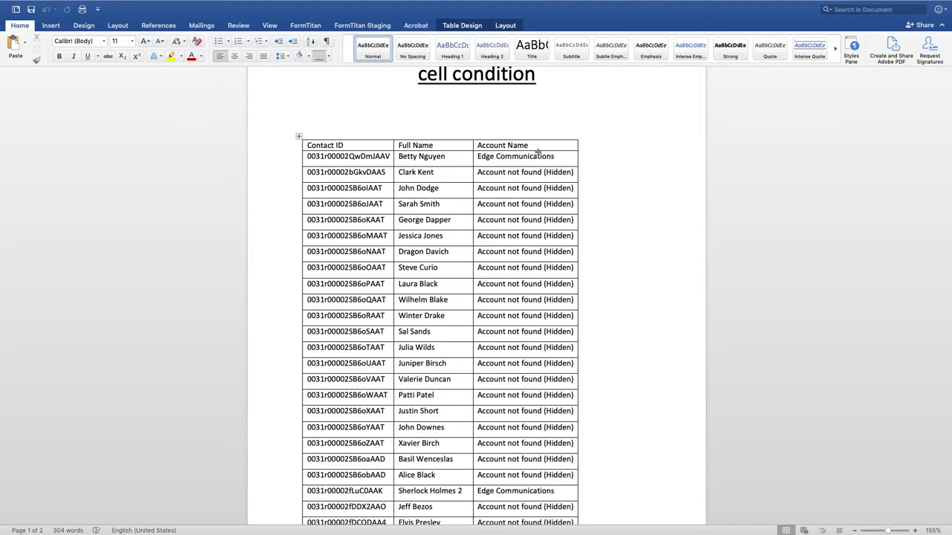
{"action": "scroll", "coordinate": [554, 156], "scroll_direction": "up", "scroll_amount": 4}
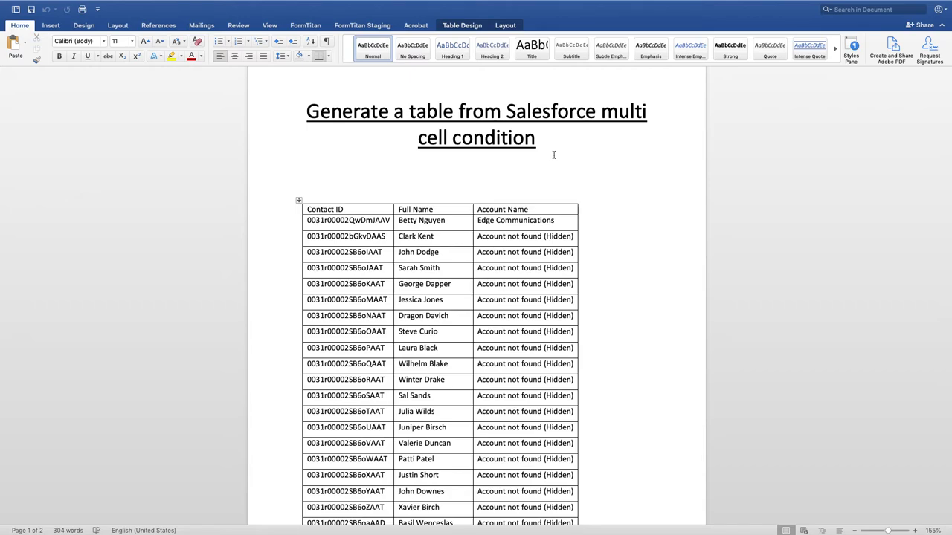
{"action": "scroll", "coordinate": [566, 215], "scroll_direction": "down", "scroll_amount": 20}
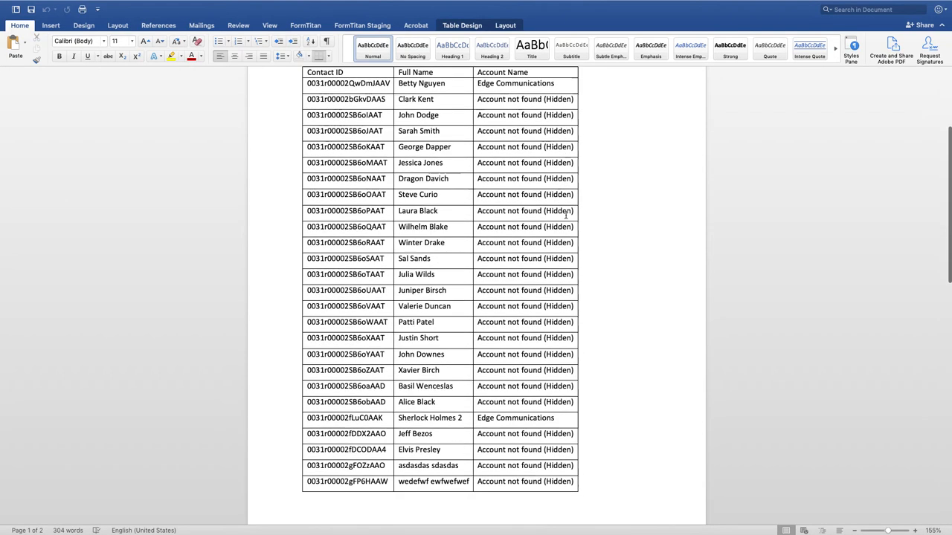